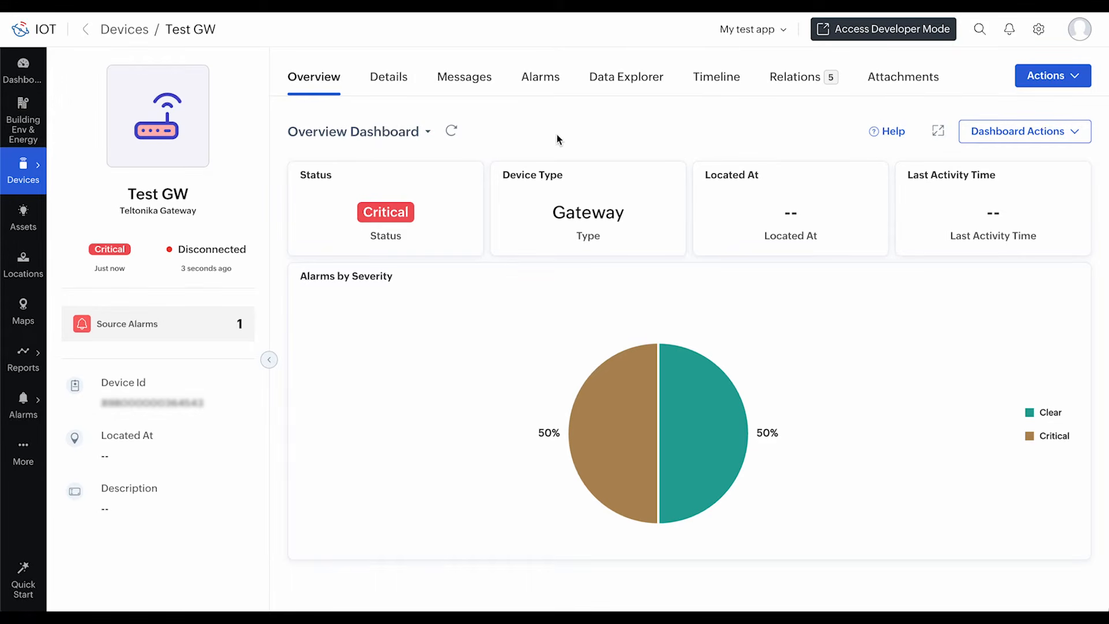
- Open Test GW's messages, and connect the TestGW connection in the MQTT client
left_click(479, 94)
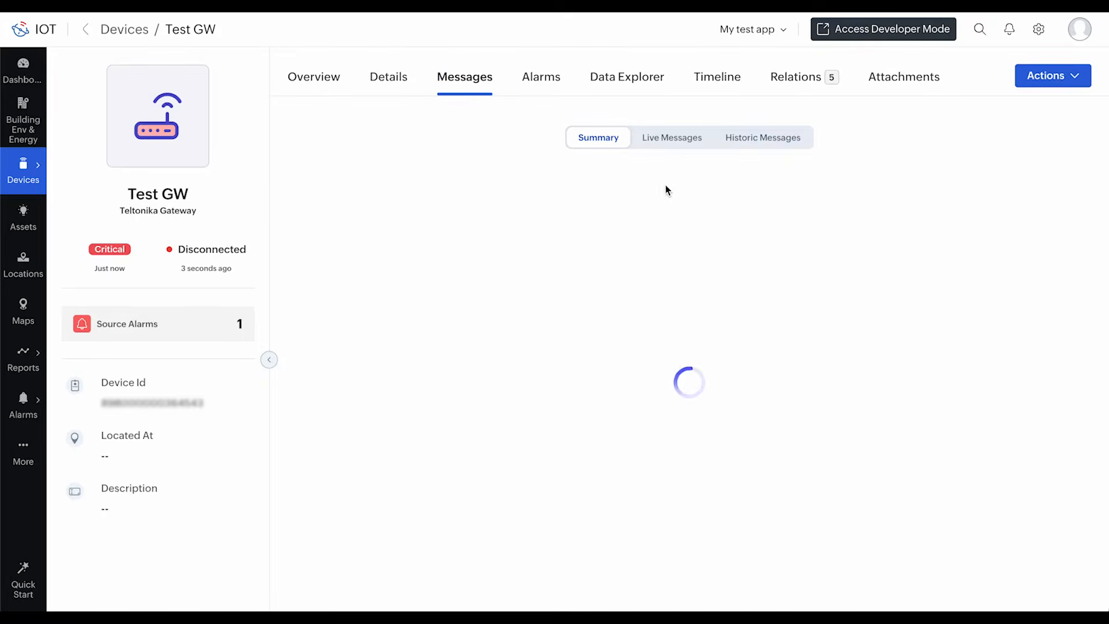
key("super+Tab")
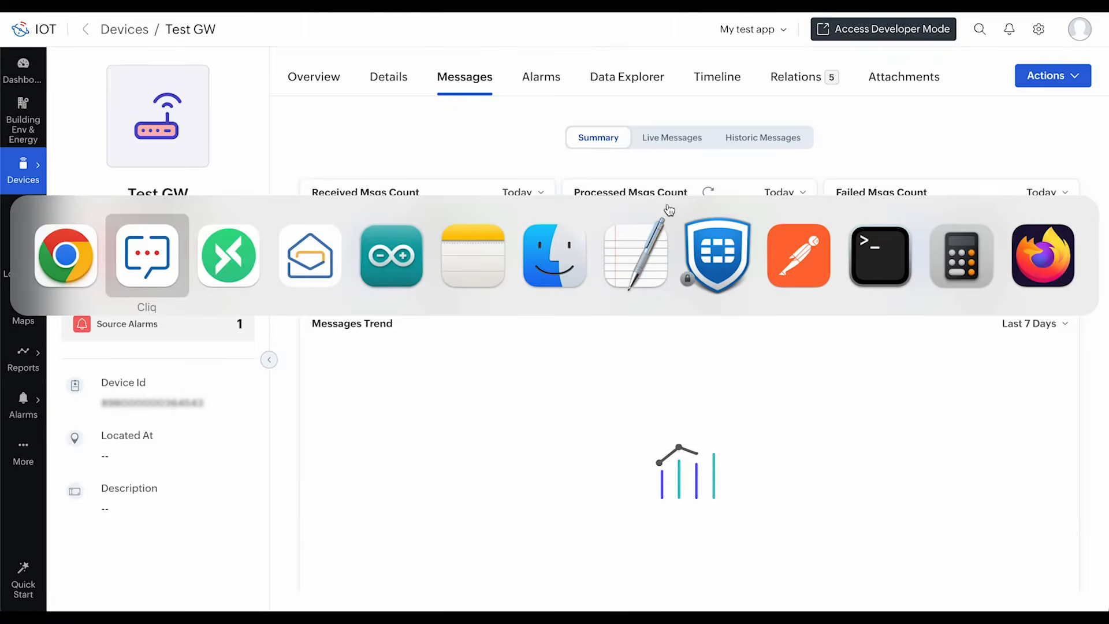
key("super+Tab")
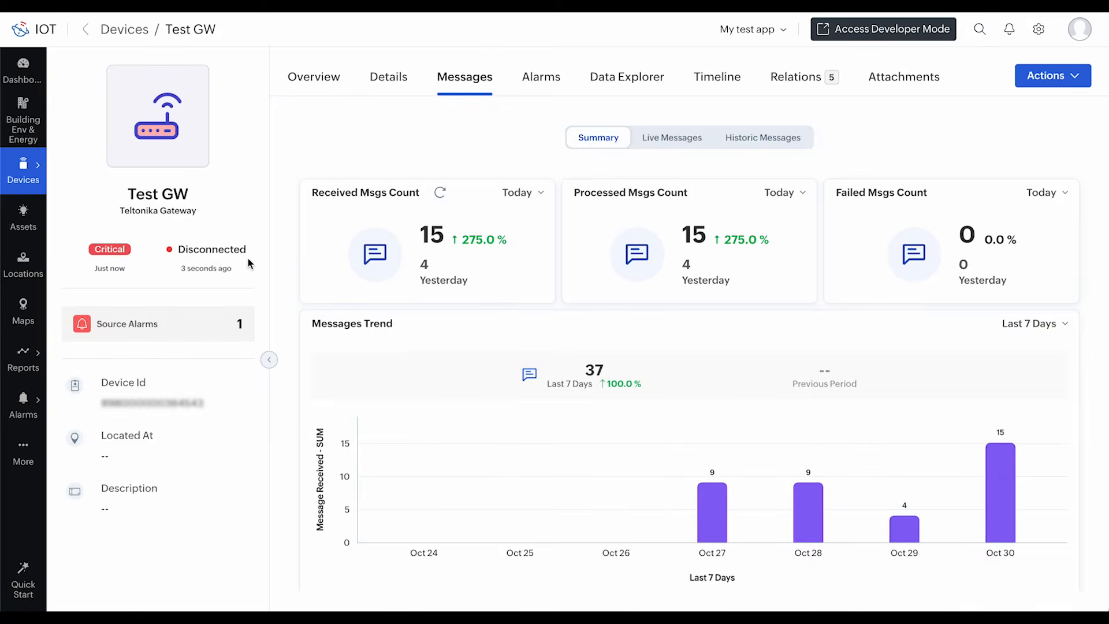
key("super+Tab")
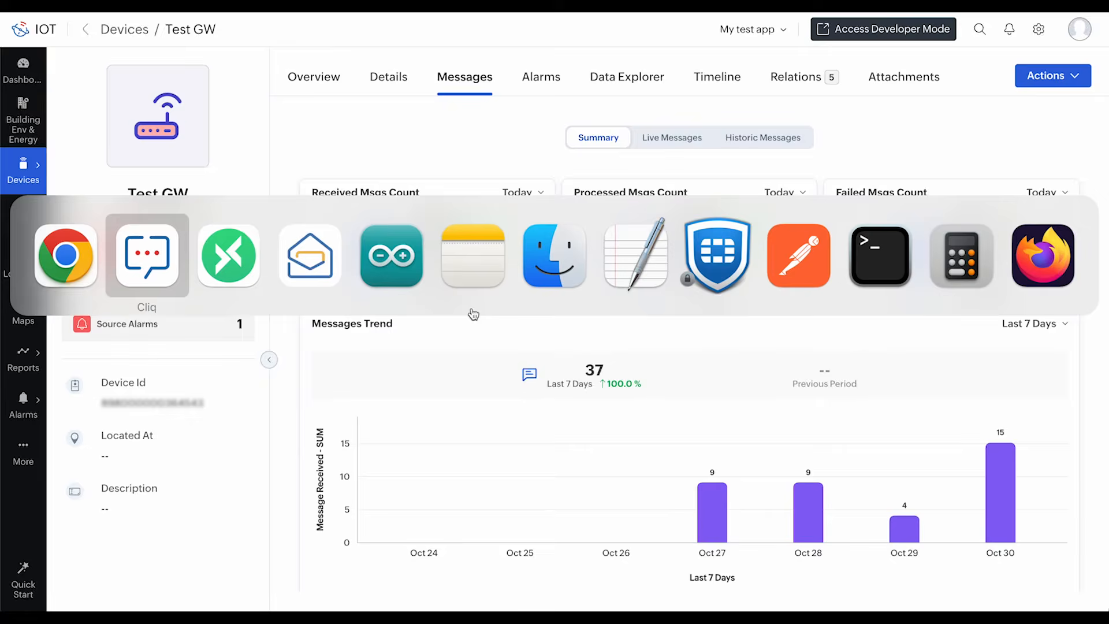
key("super+Tab")
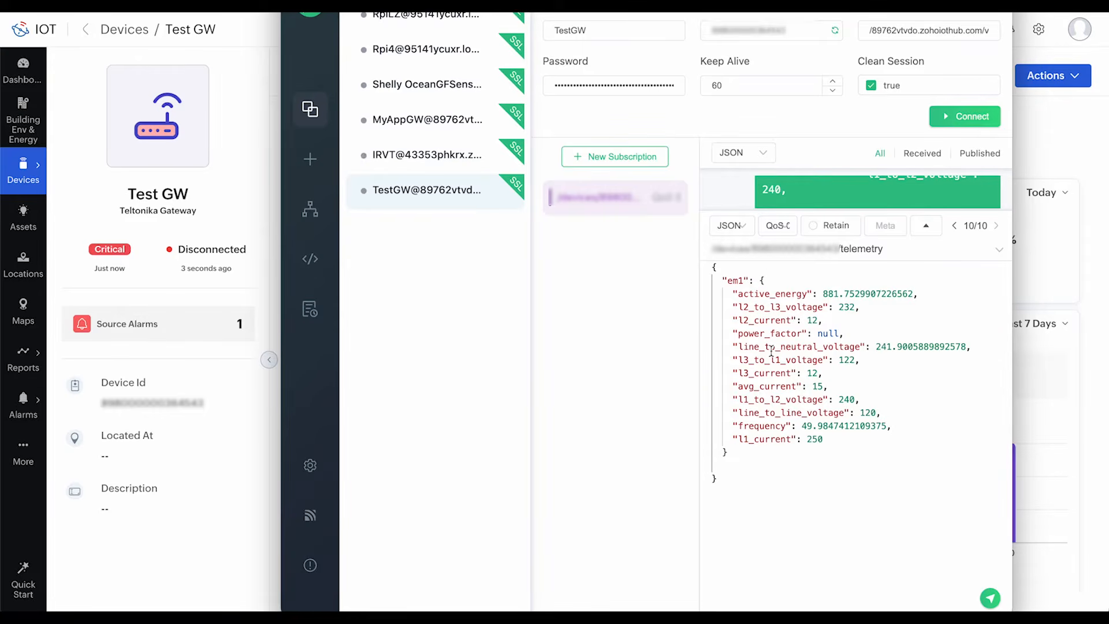
left_click(973, 117)
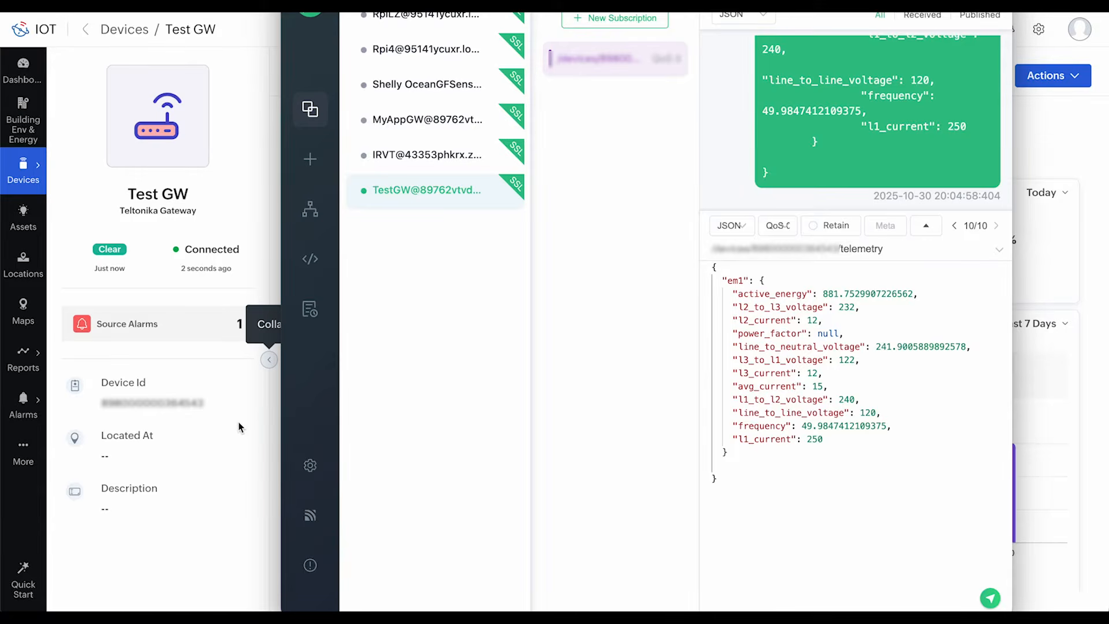
- Return to the IoT application and start listening for Test GW's live messages on the telemetry topic
left_click(243, 466)
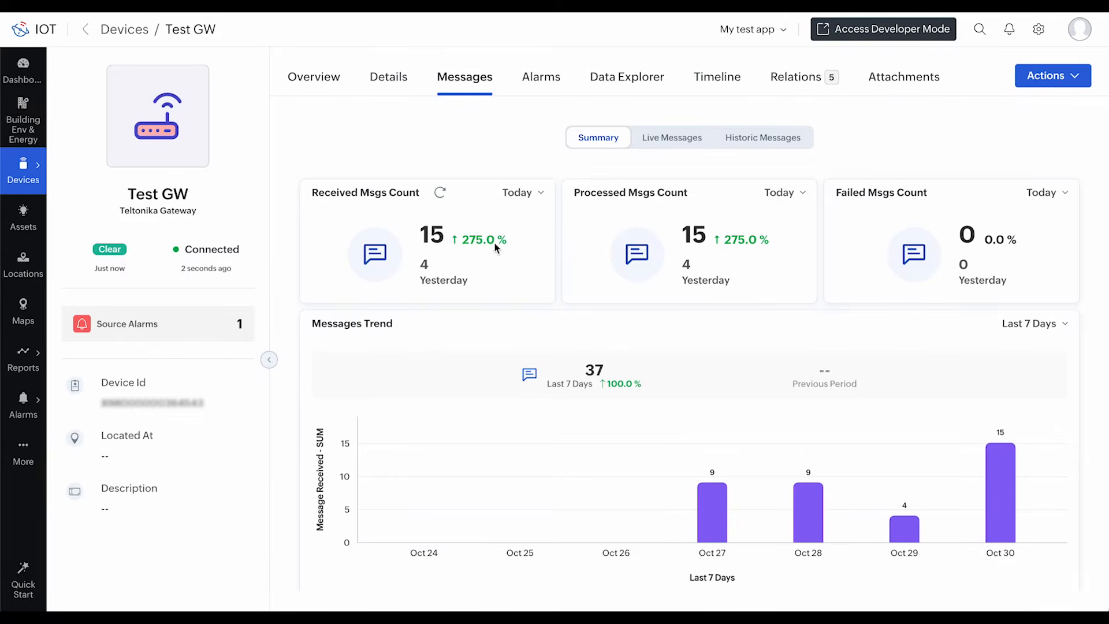
left_click(670, 139)
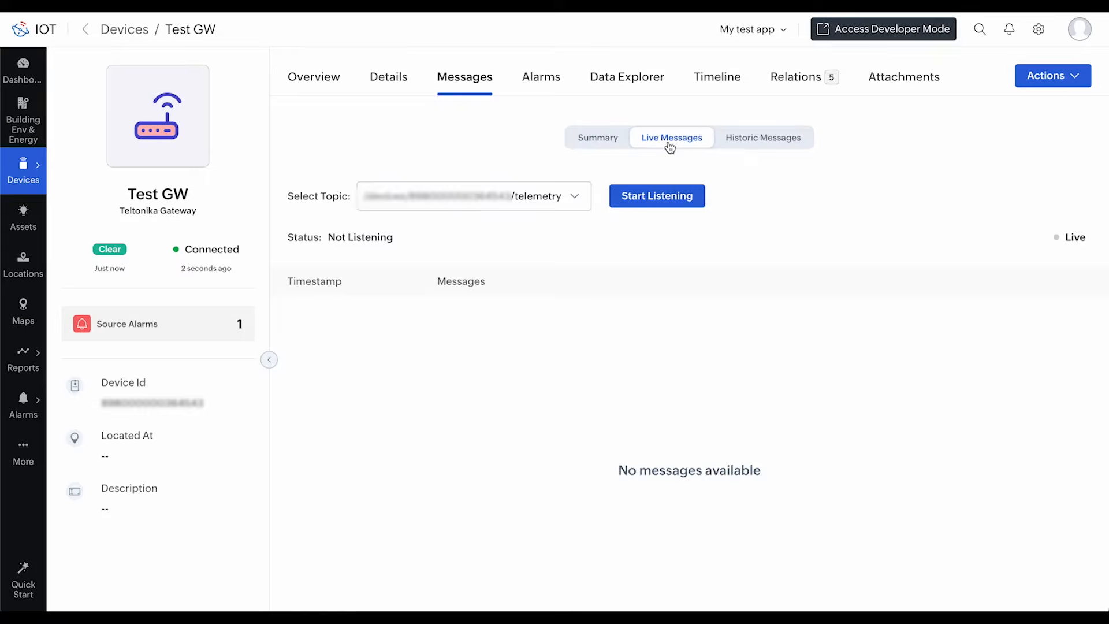
left_click(657, 203)
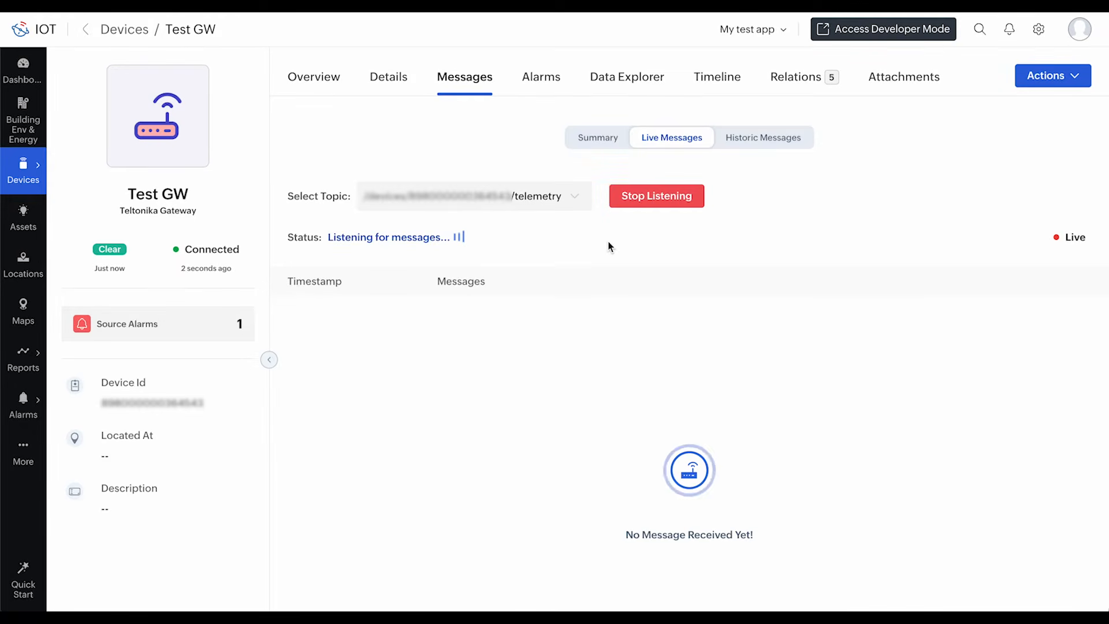
- Publish the em1 telemetry payload from the MQTT client and inspect the received live message in the IoT application
key("super+Tab")
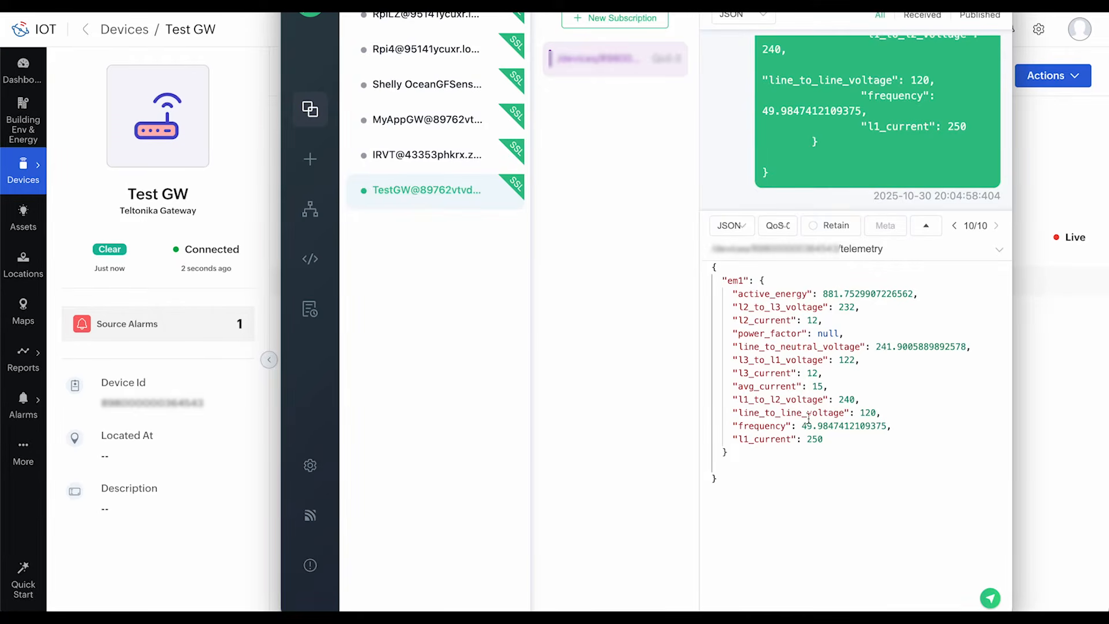
left_click(990, 598)
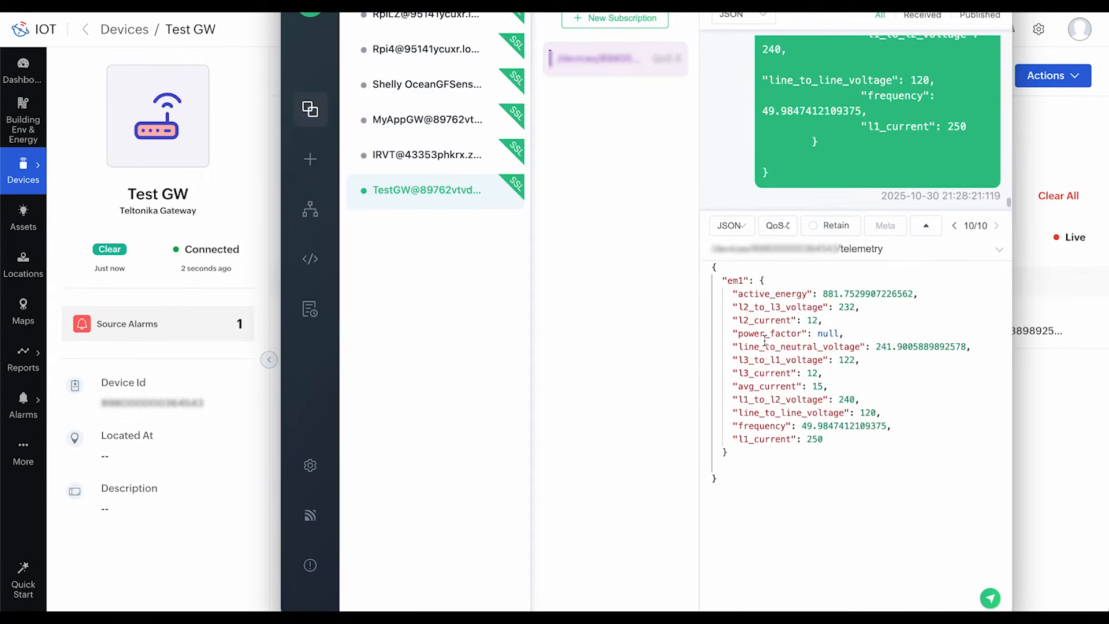
left_click(1071, 365)
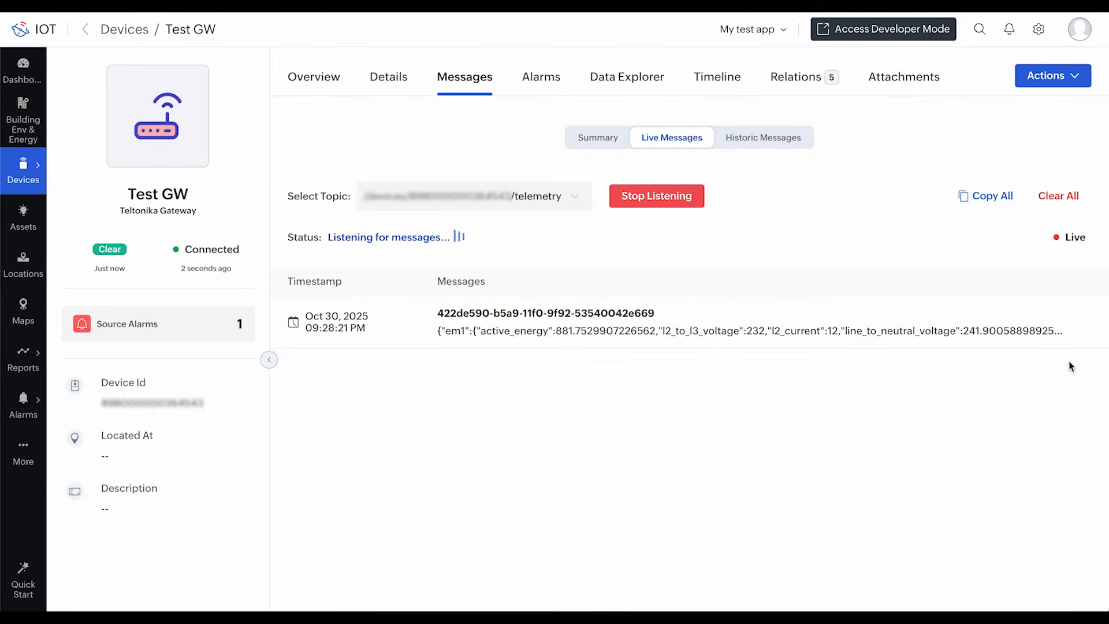
left_click(543, 314)
left_click(903, 471)
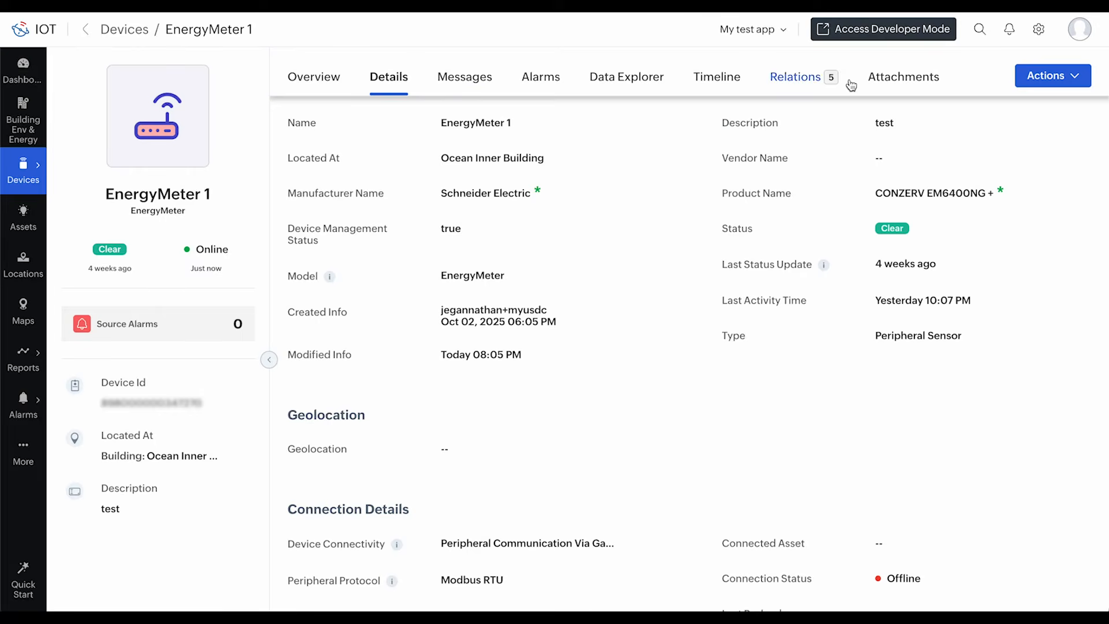
- Open the L1 Current datapoint for editing from EnergyMeter 1's datapoints configuration
left_click(1052, 76)
left_click(1015, 137)
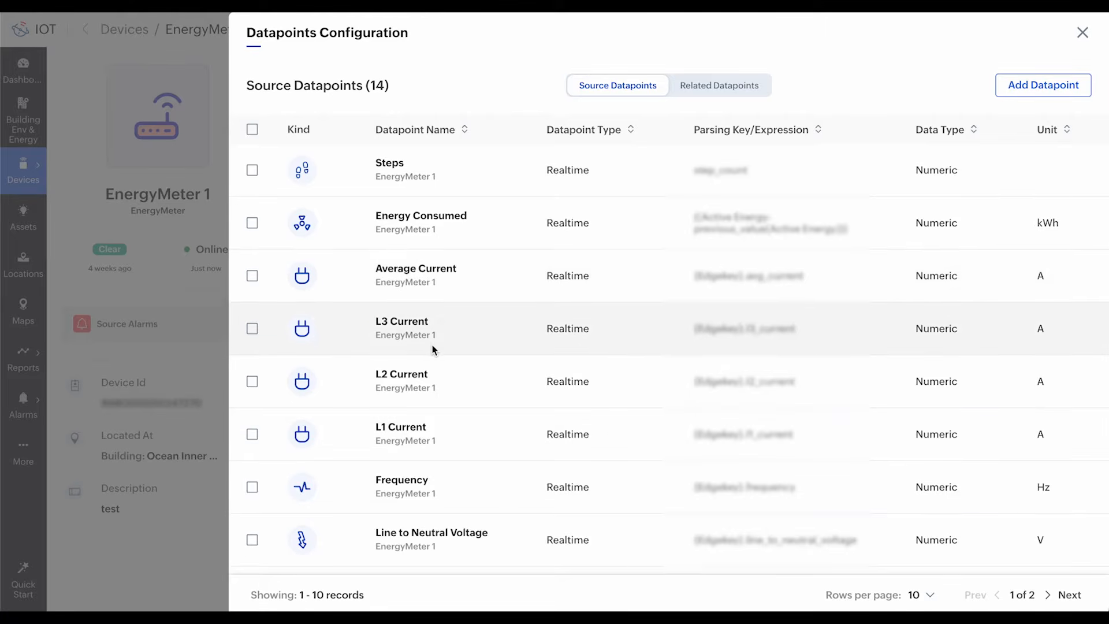
scroll(432, 347, "down", 2)
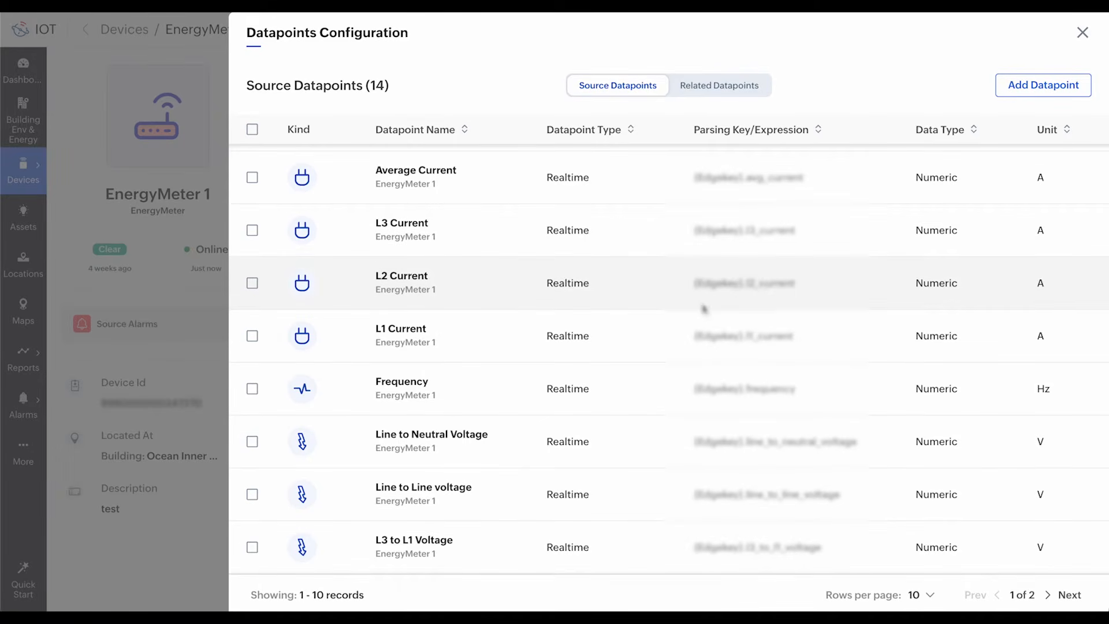
left_click(254, 337)
left_click(396, 91)
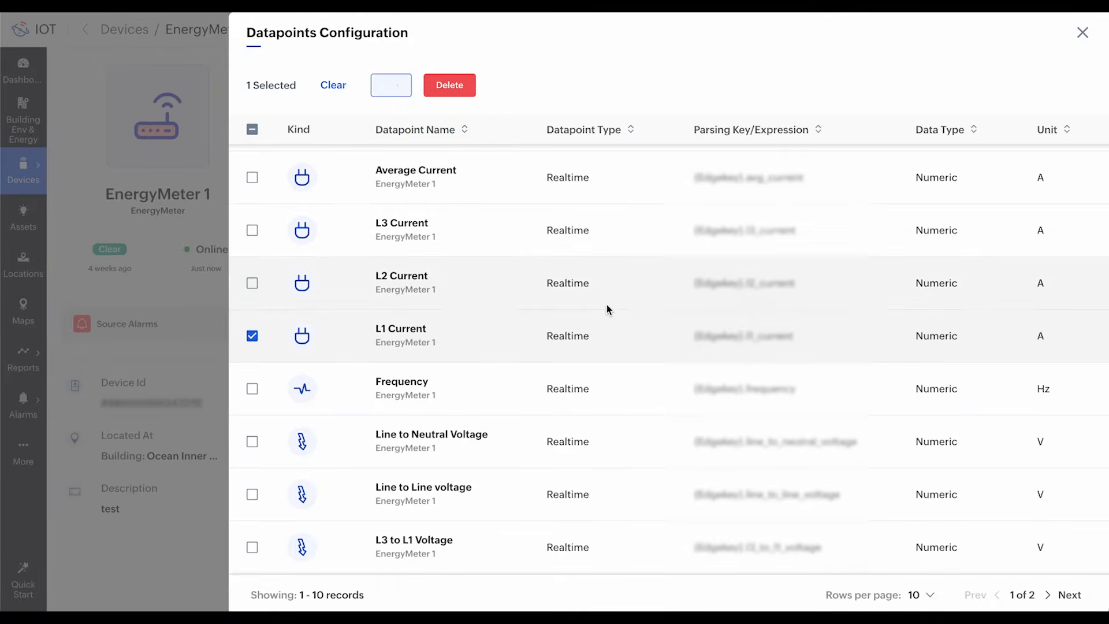
scroll(675, 414, "down", 3)
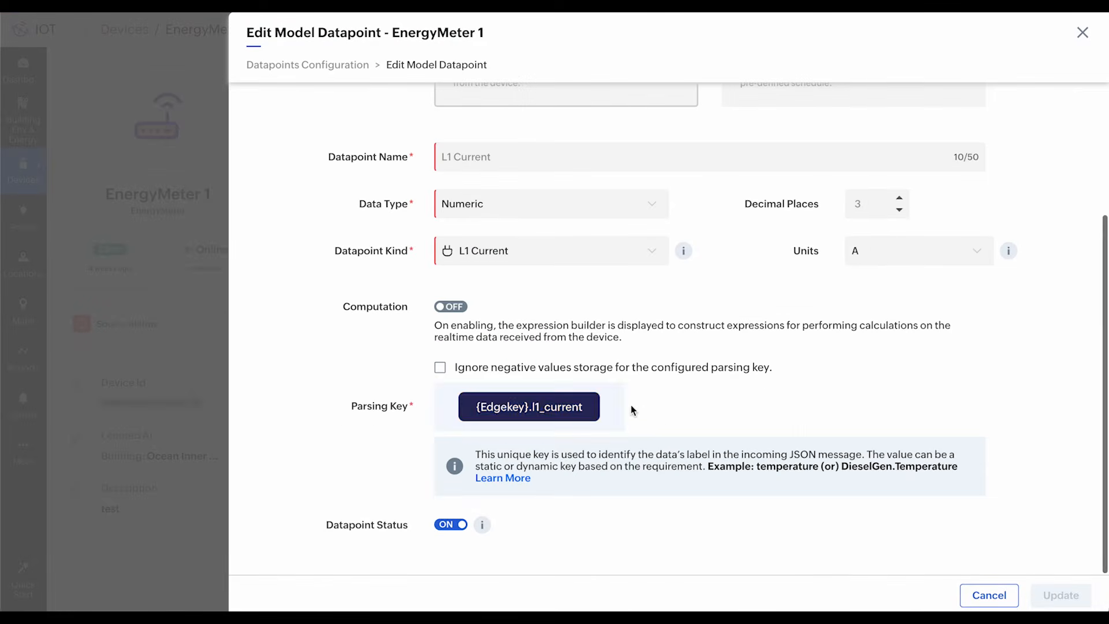
- Examine the Direct Parsing String and {Edge Key} parsing types for the L1 Current parsing key, and cancel the selection
left_click(558, 410)
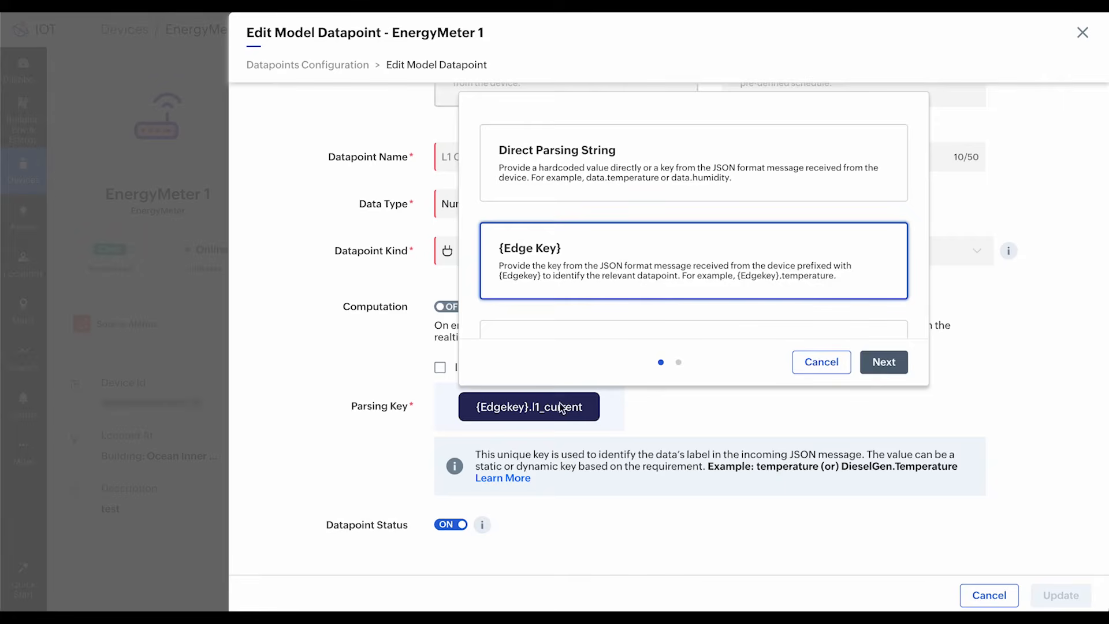
left_click(731, 169)
left_click(875, 358)
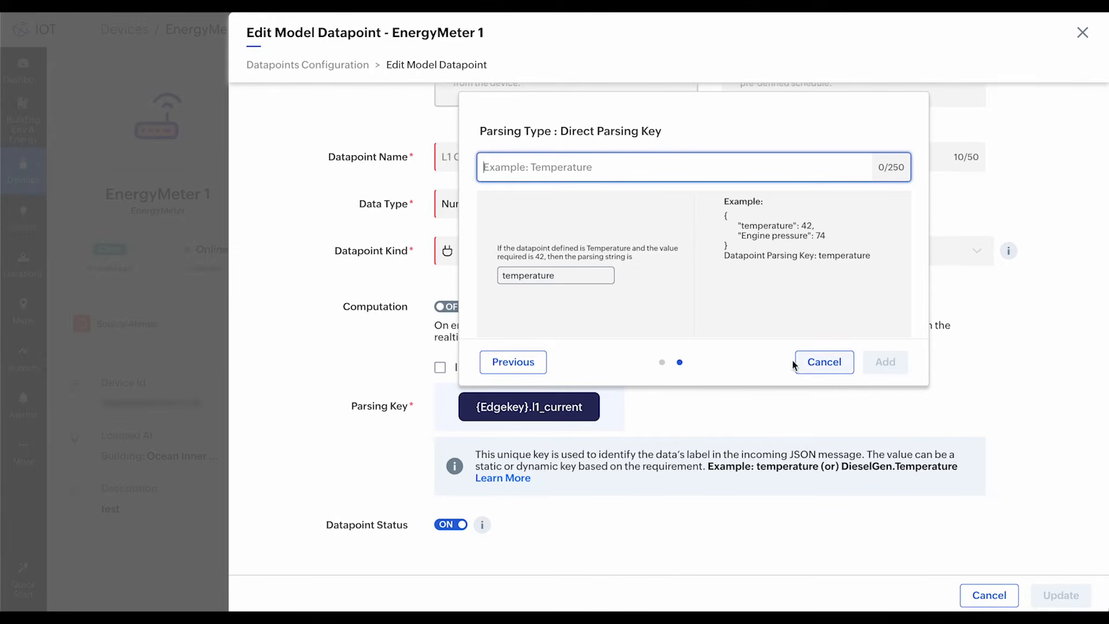
left_click(530, 369)
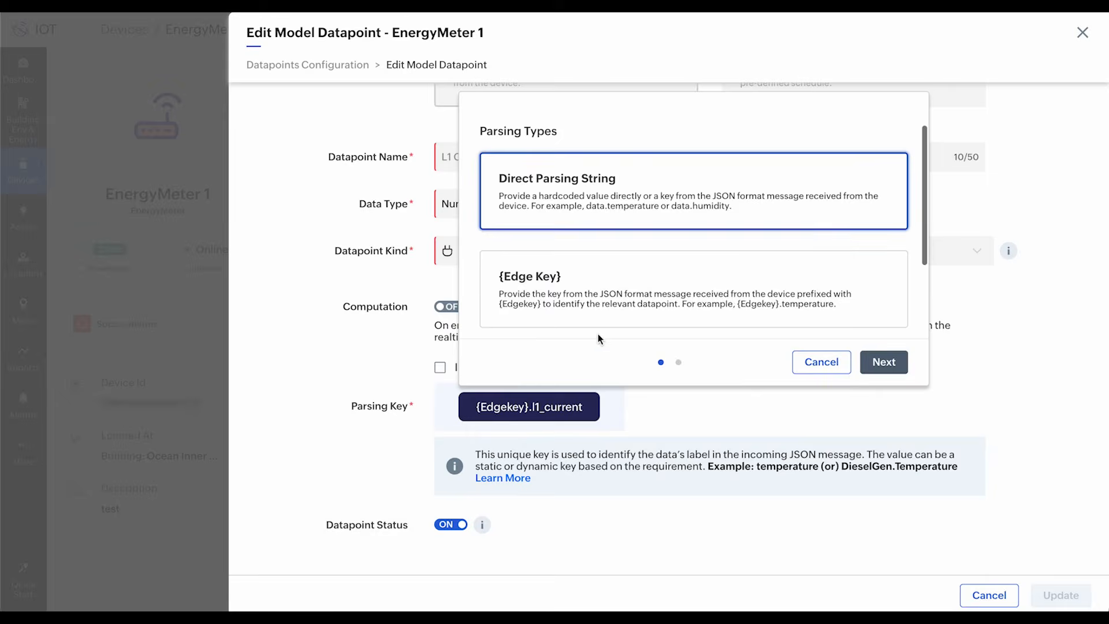
left_click(652, 301)
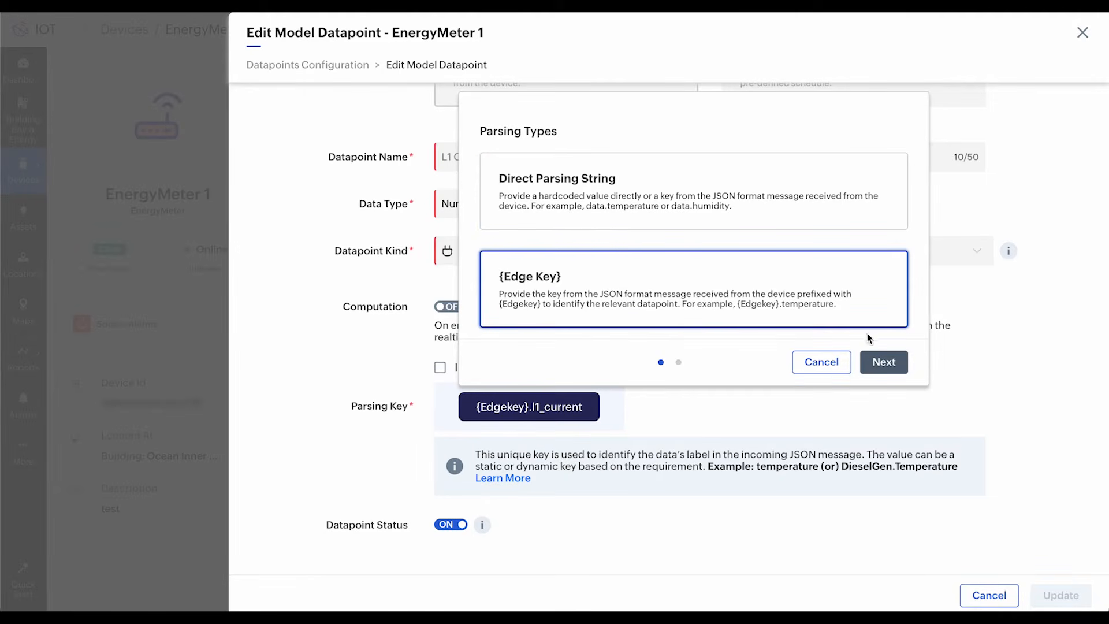
left_click(883, 363)
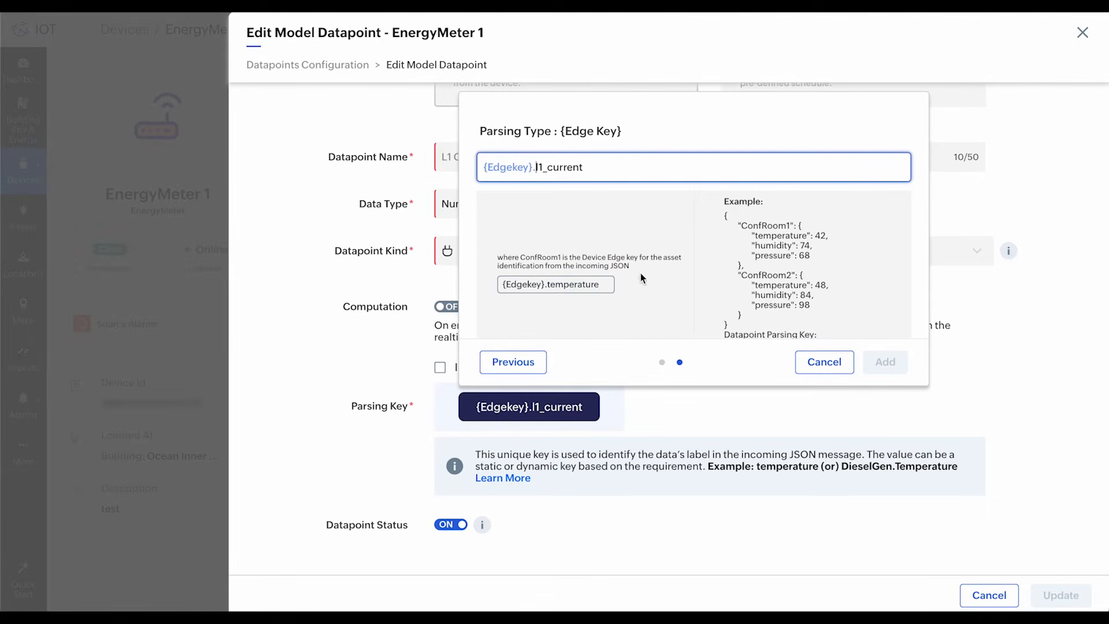
left_click(818, 369)
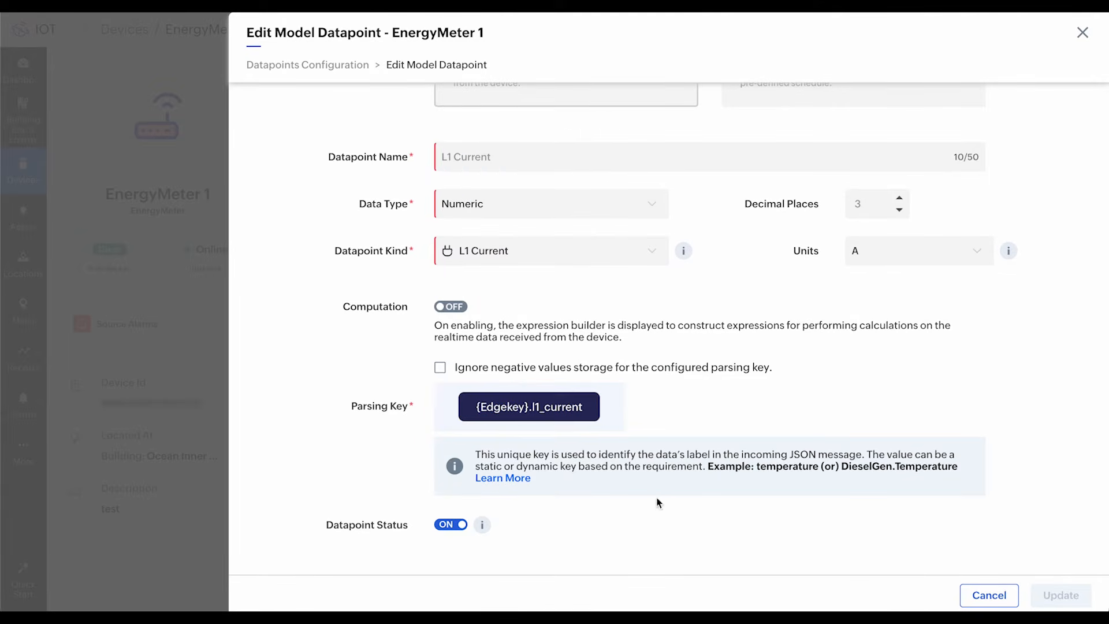
- Leave the datapoint edit and configuration without saving, and check the Edge Key in EnergyMeter 1's connection details
left_click(987, 596)
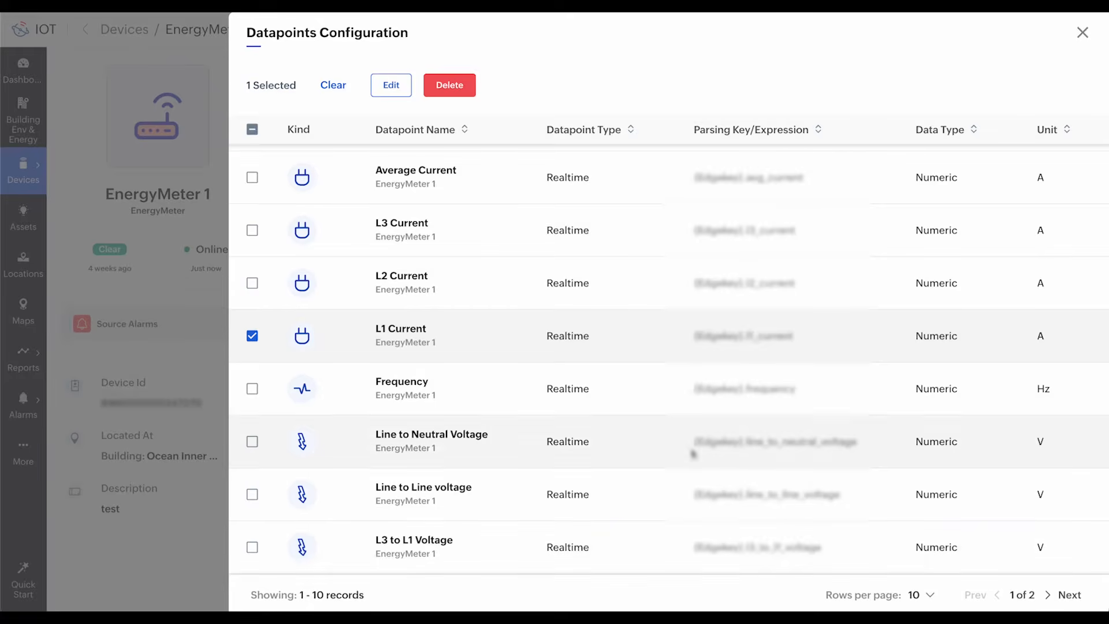
left_click(1083, 33)
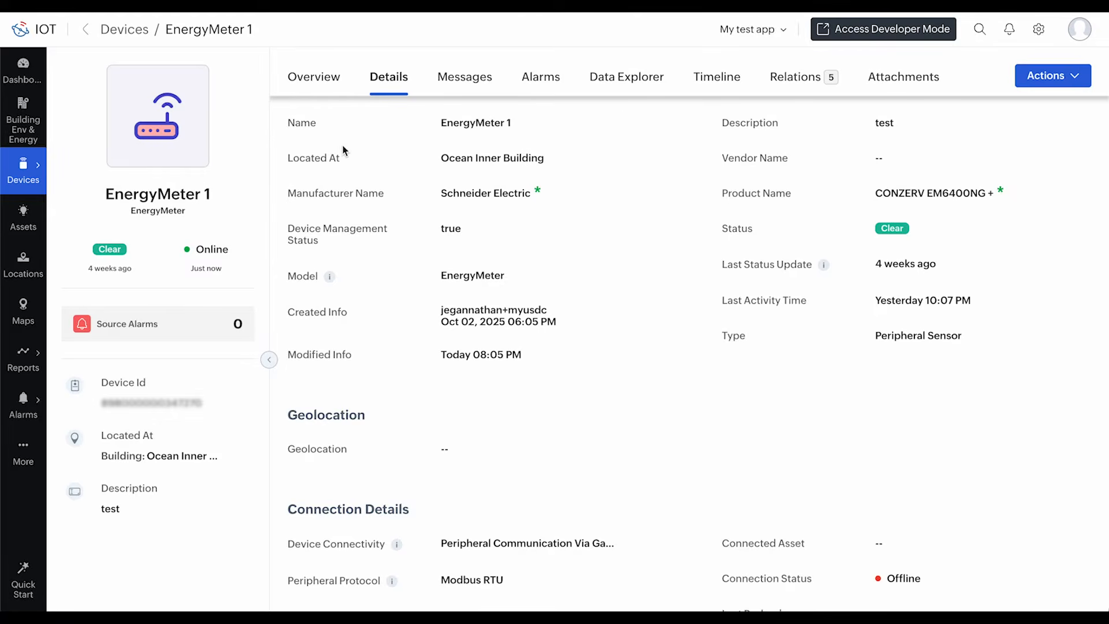
scroll(543, 321, "down", 4)
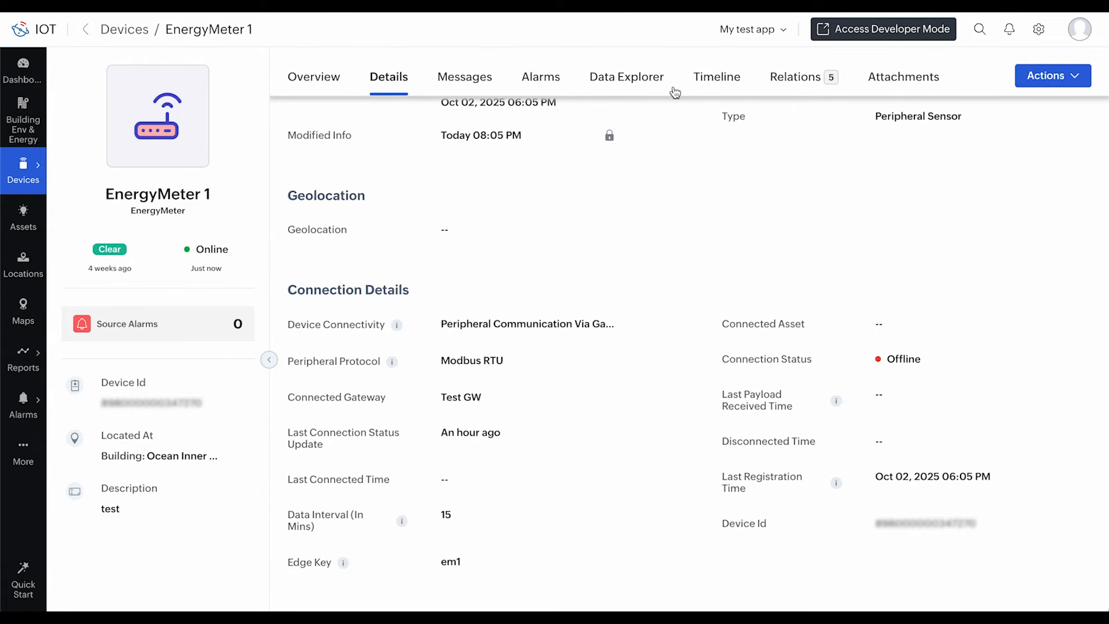
- Plot EnergyMeter 1's L1 Current datapoint as a live chart in Data Explorer
left_click(611, 87)
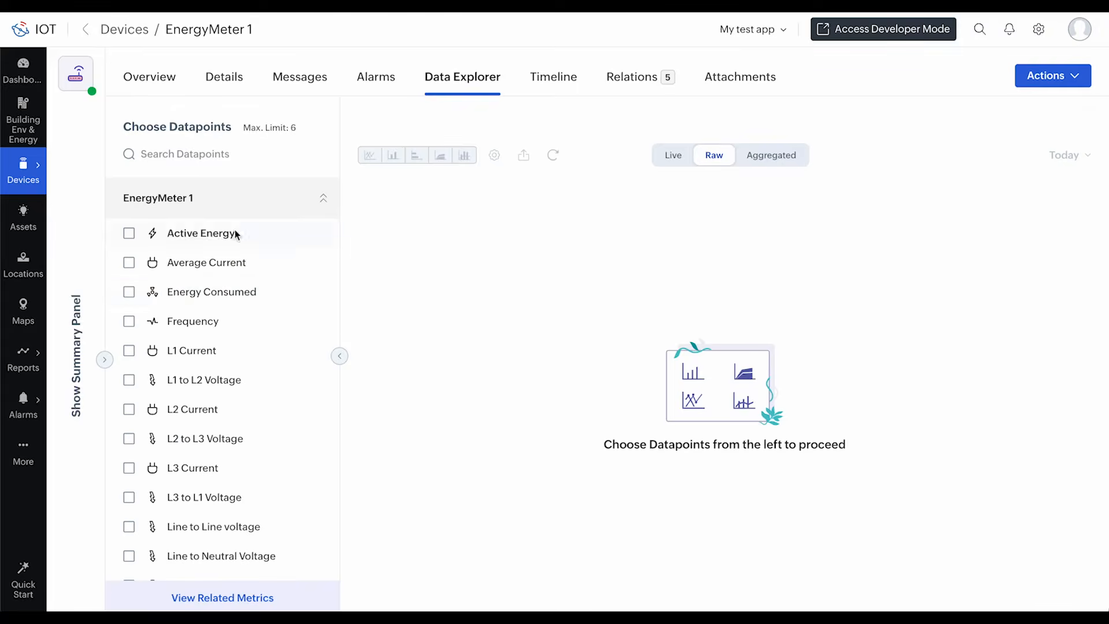
left_click(129, 351)
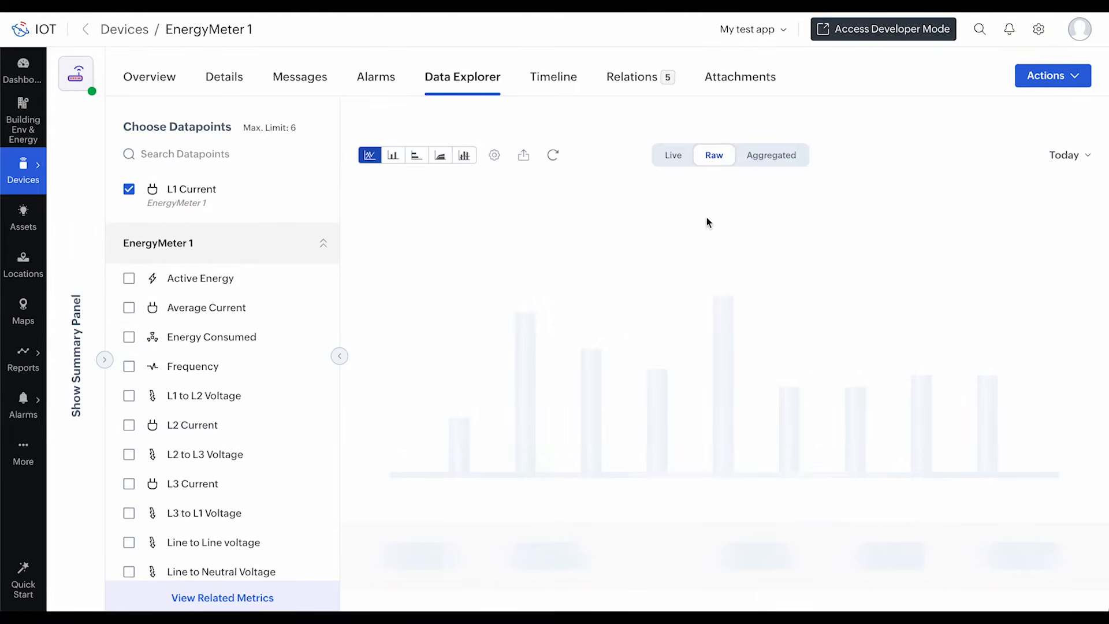
left_click(671, 161)
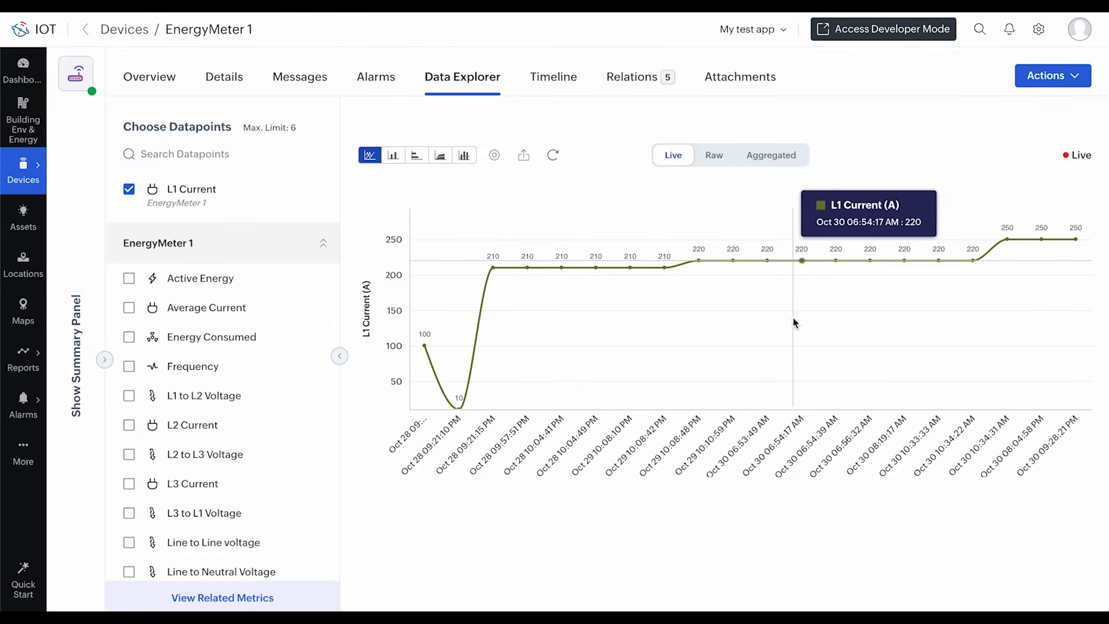
- Set l1_current to 280 in the MQTT client's telemetry payload, publish it, and return to the live chart
key("super+Tab")
key("super+Tab")
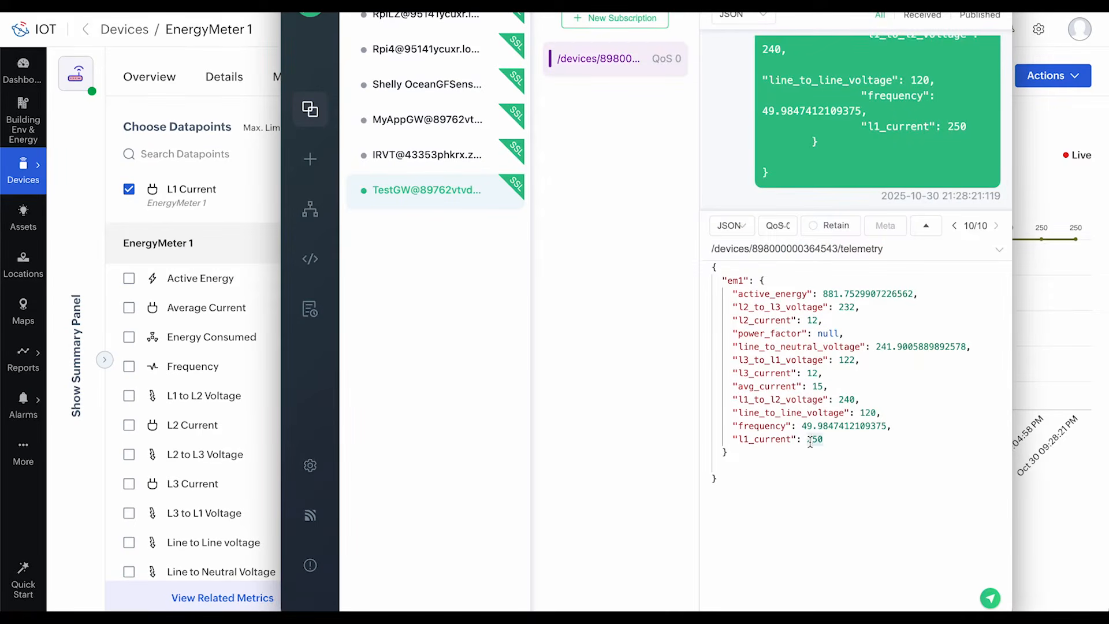
key("BackSpace")
type("8")
left_click(989, 598)
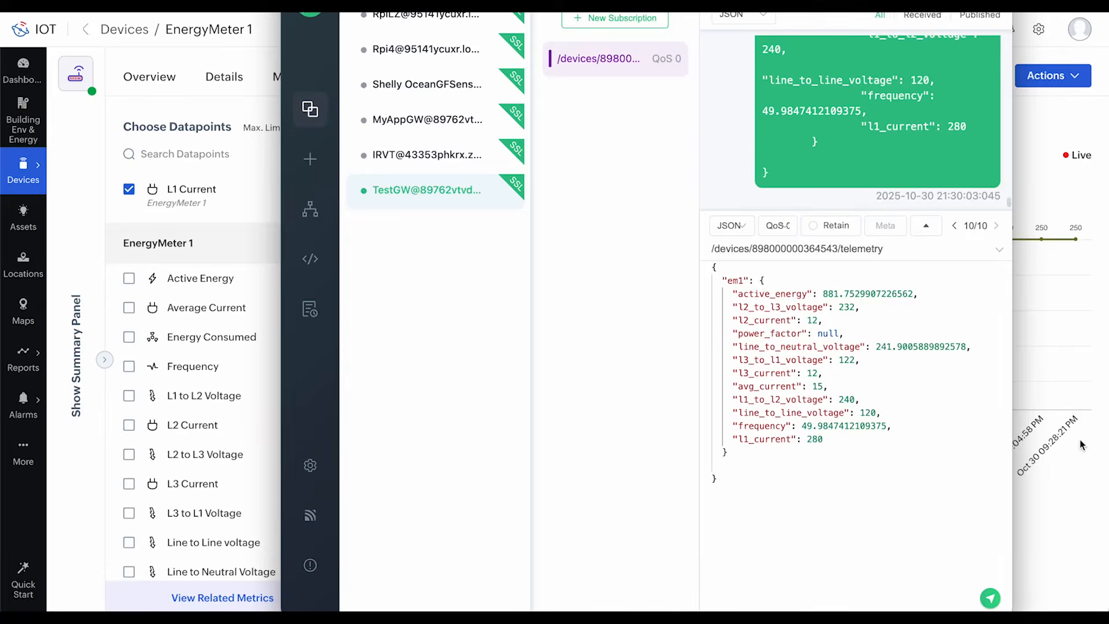
left_click(1078, 491)
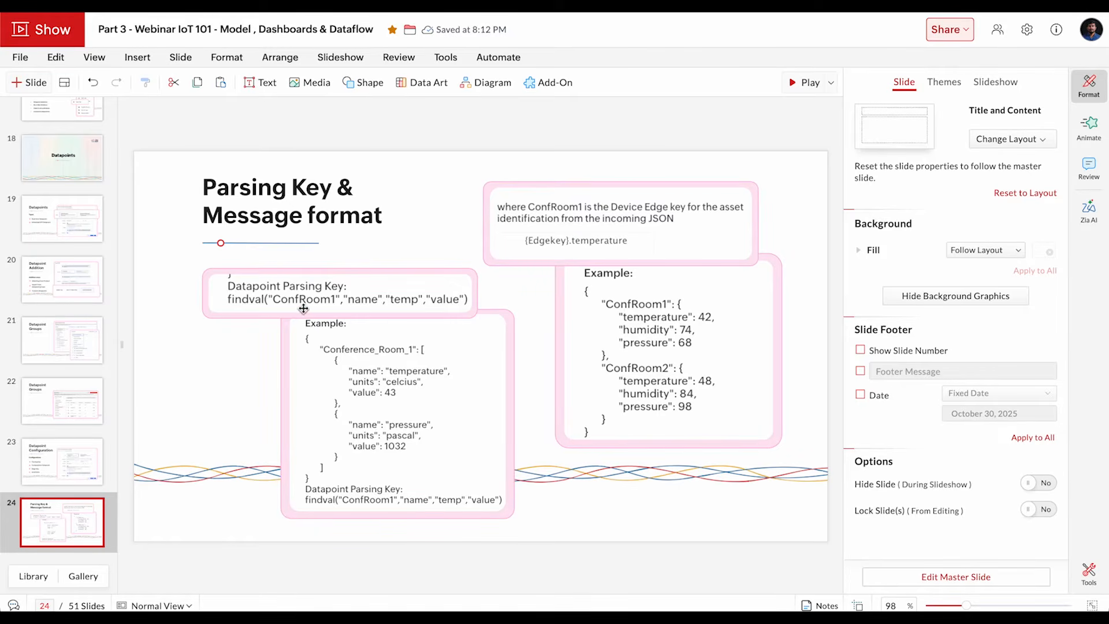
- Present slide 25, Datapoint Explorer, in the Show presentation and advance to the Message Enrichment slide
scroll(99, 494, "down", 1)
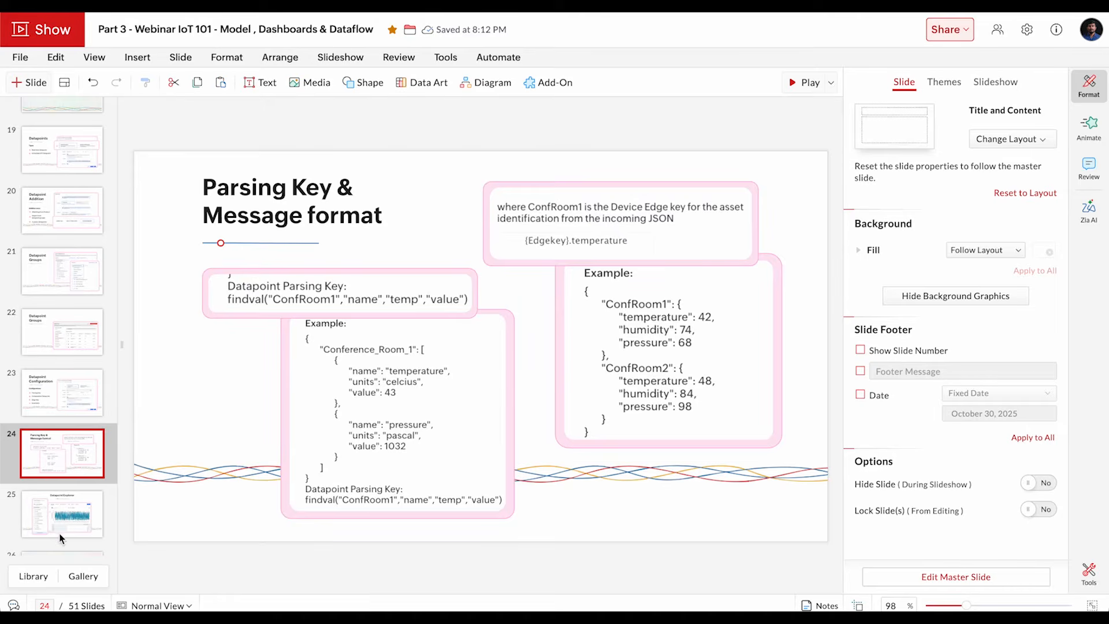
left_click(71, 525)
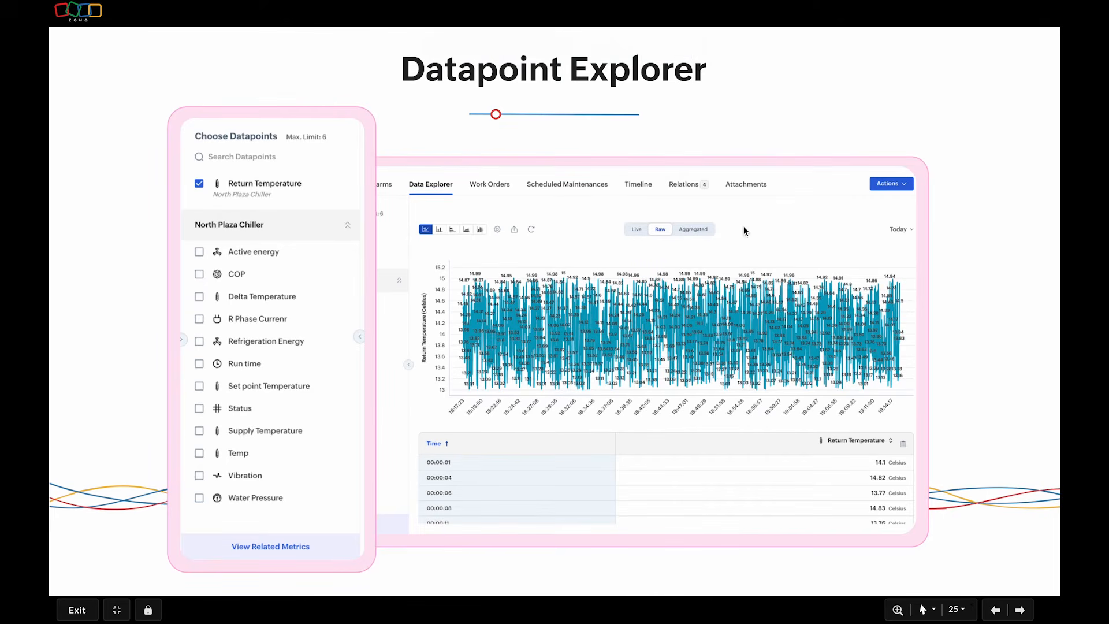
key("Right")
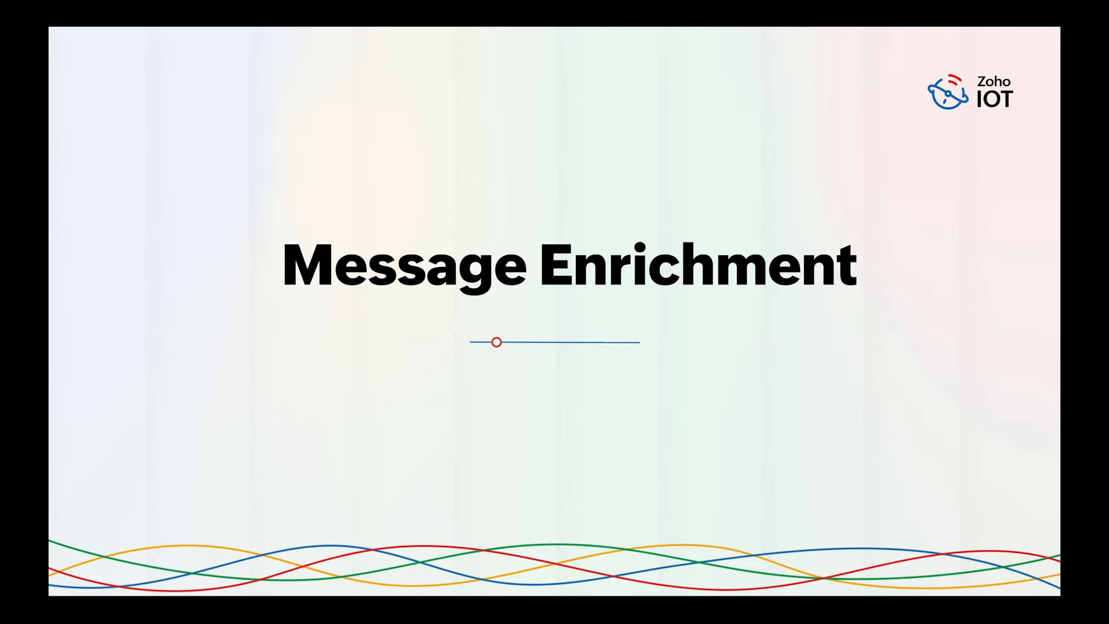
- Advance to the Dataflow - Custom Message Handler slide, and check Test GW's Message Formatter & Handler settings
key("Right")
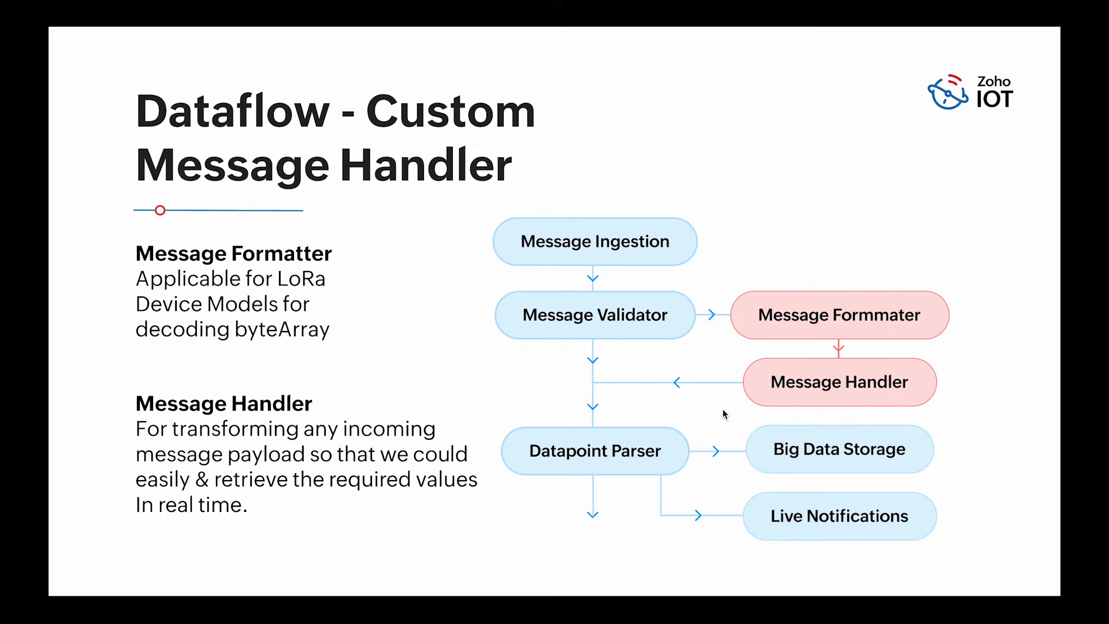
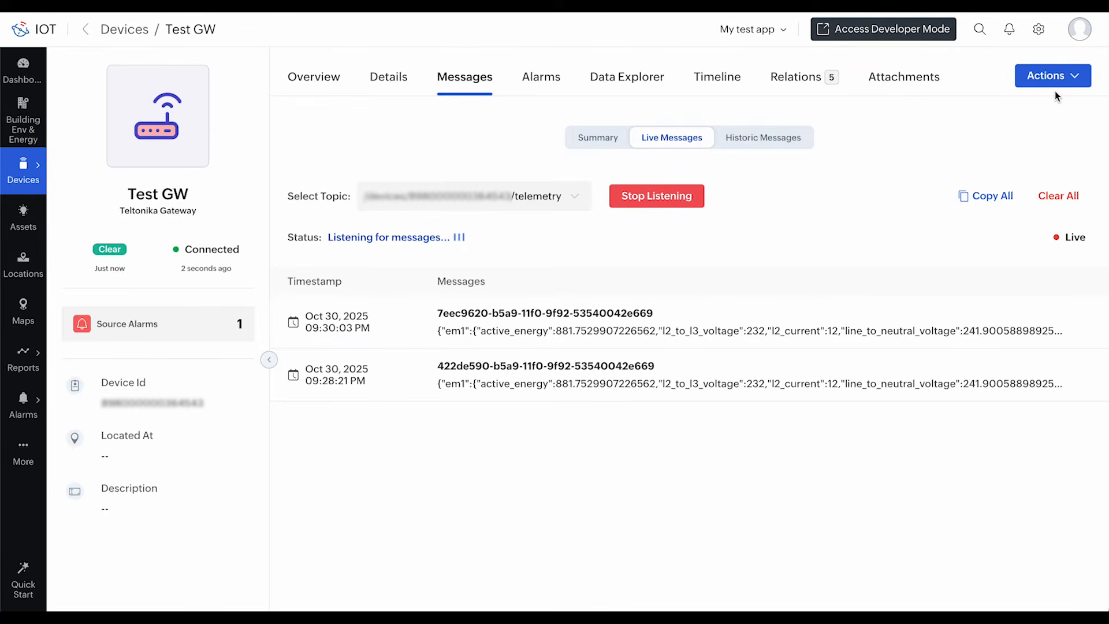
left_click(1054, 80)
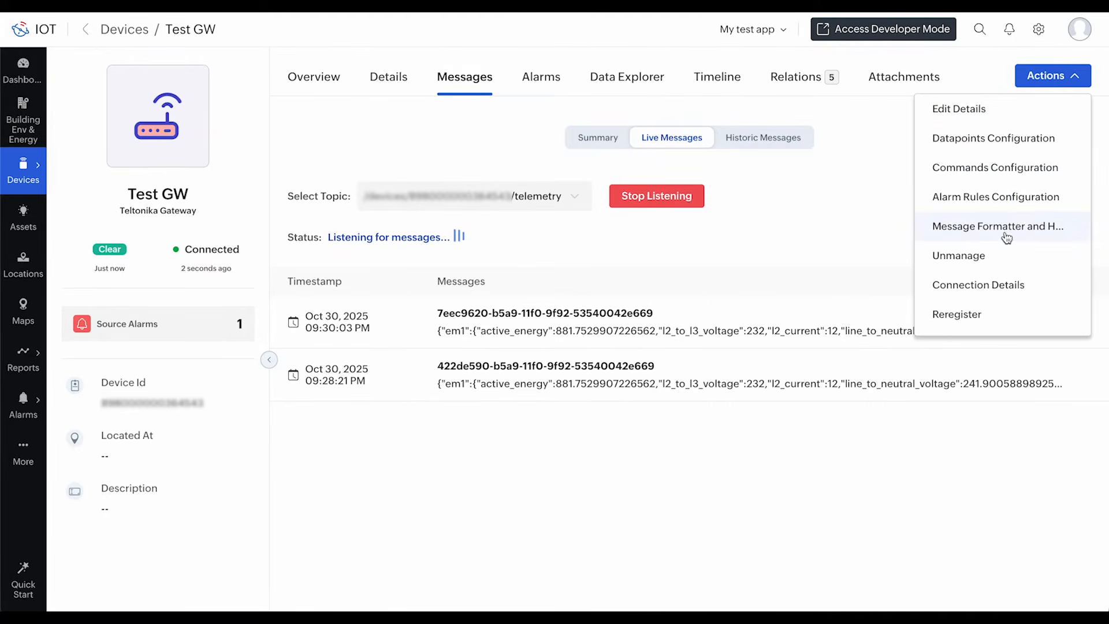
left_click(1004, 234)
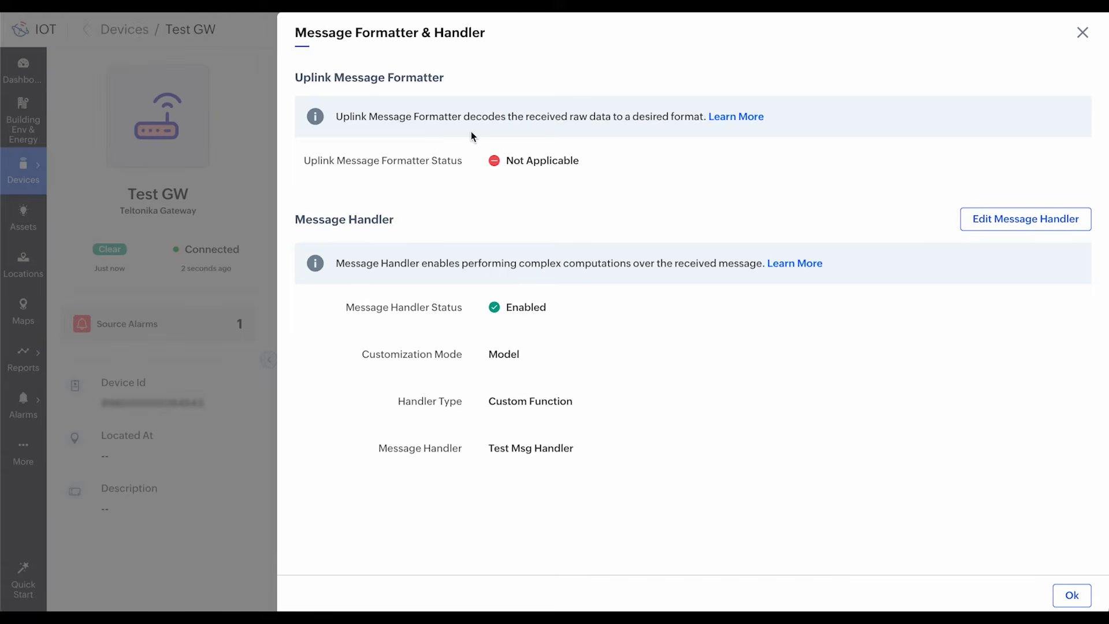
left_click(1082, 33)
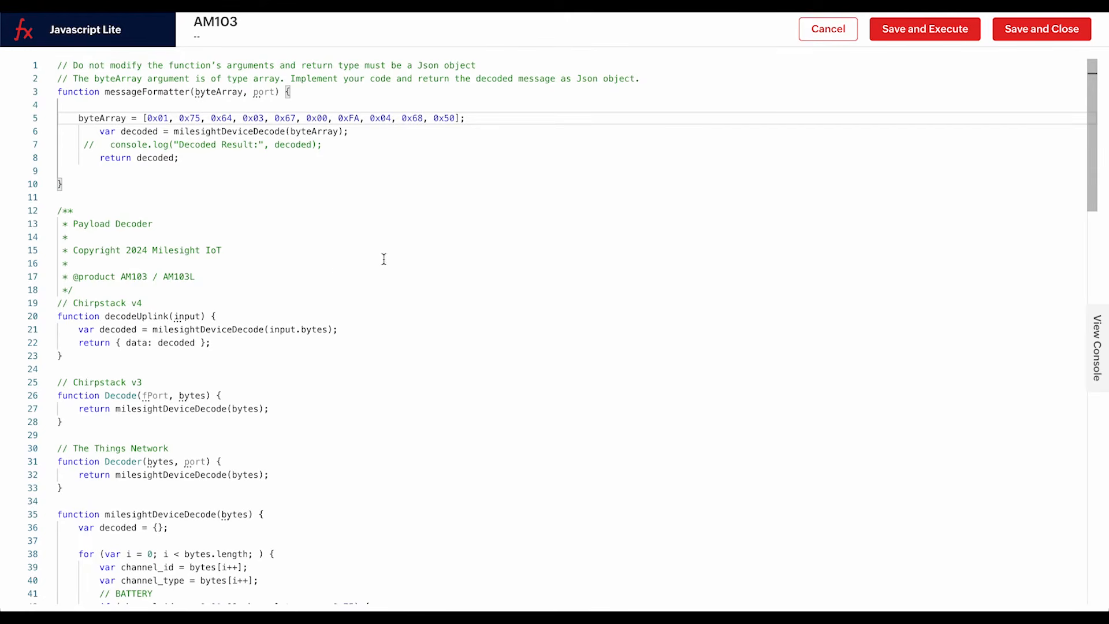
- Read the AM103 message formatter code, save and execute it with Raw_payload and Fport left empty, and inspect the decoded output
scroll(155, 378, "down", 10)
scroll(156, 378, "up", 5)
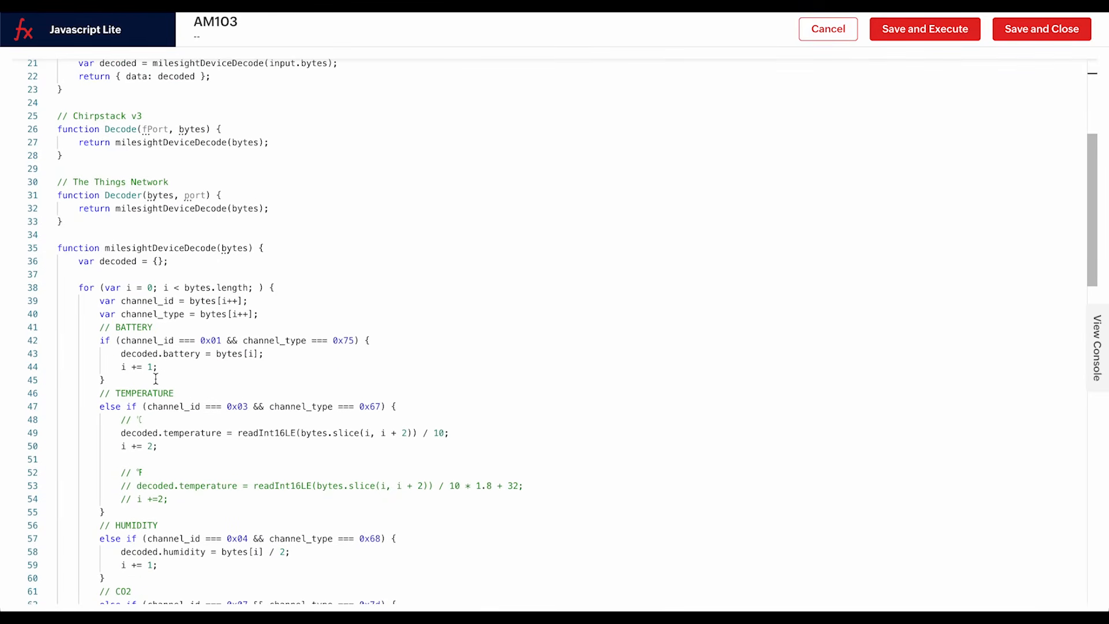
scroll(155, 378, "up", 5)
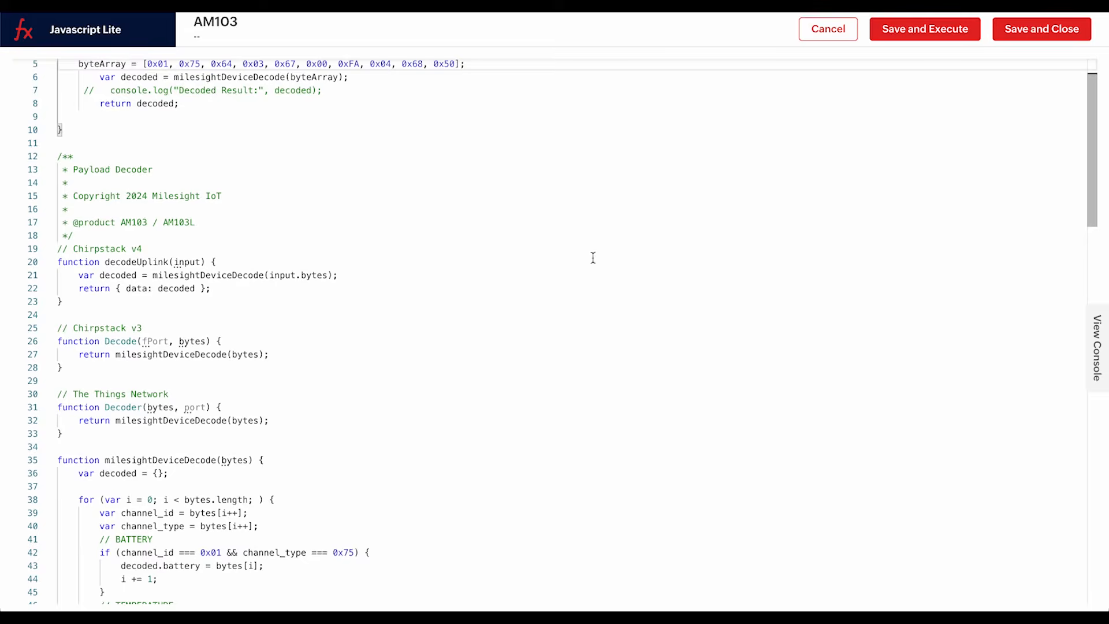
scroll(593, 258, "up", 2)
left_click(944, 34)
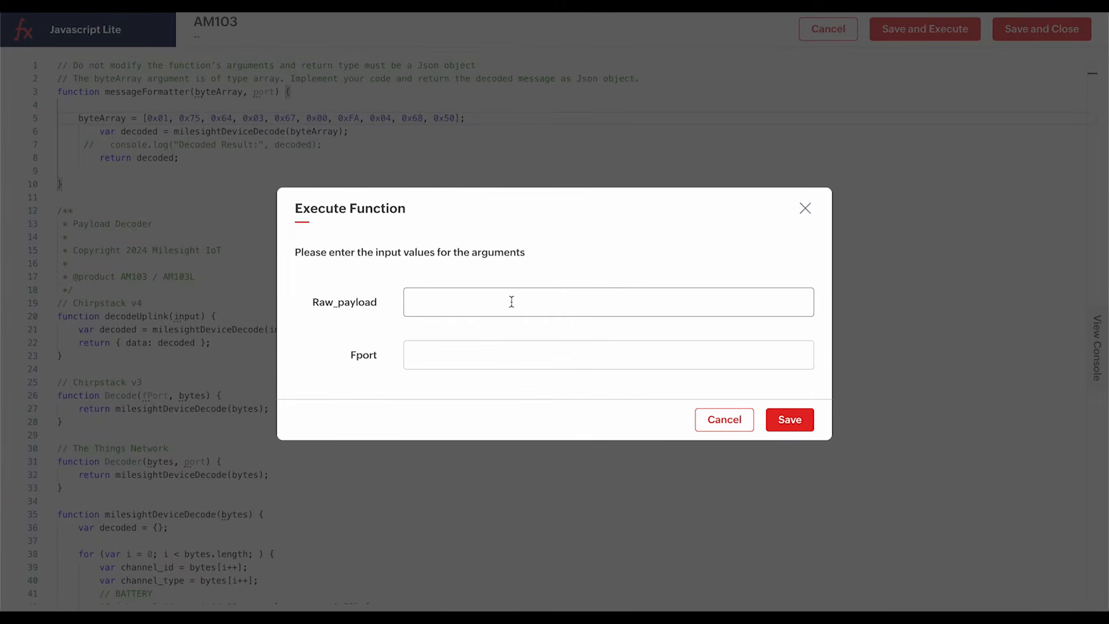
left_click(706, 417)
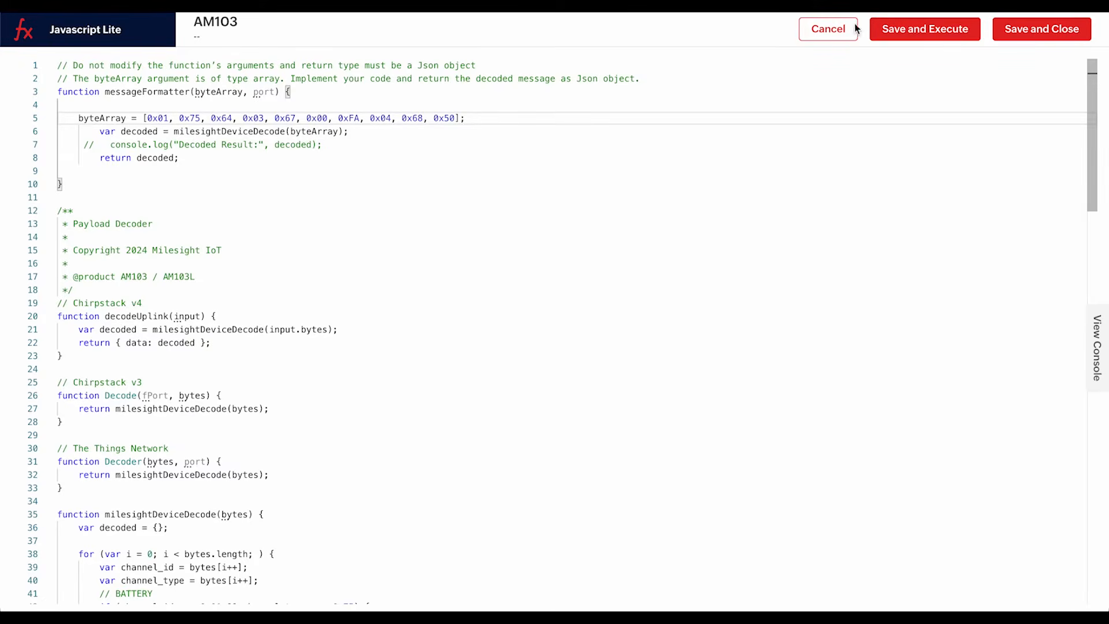
left_click(924, 29)
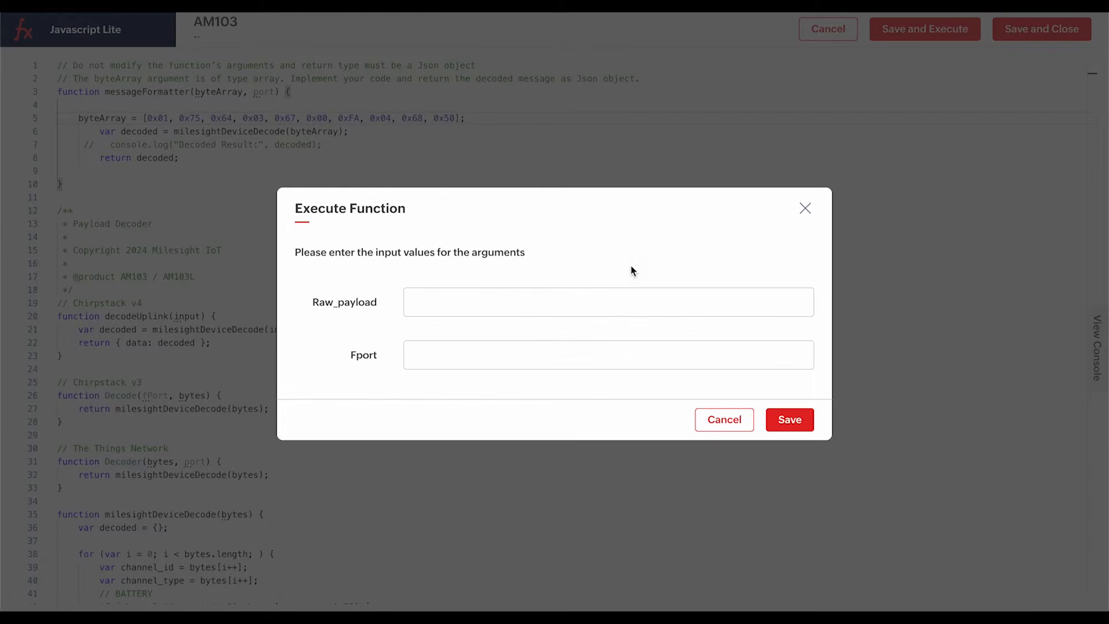
left_click(792, 420)
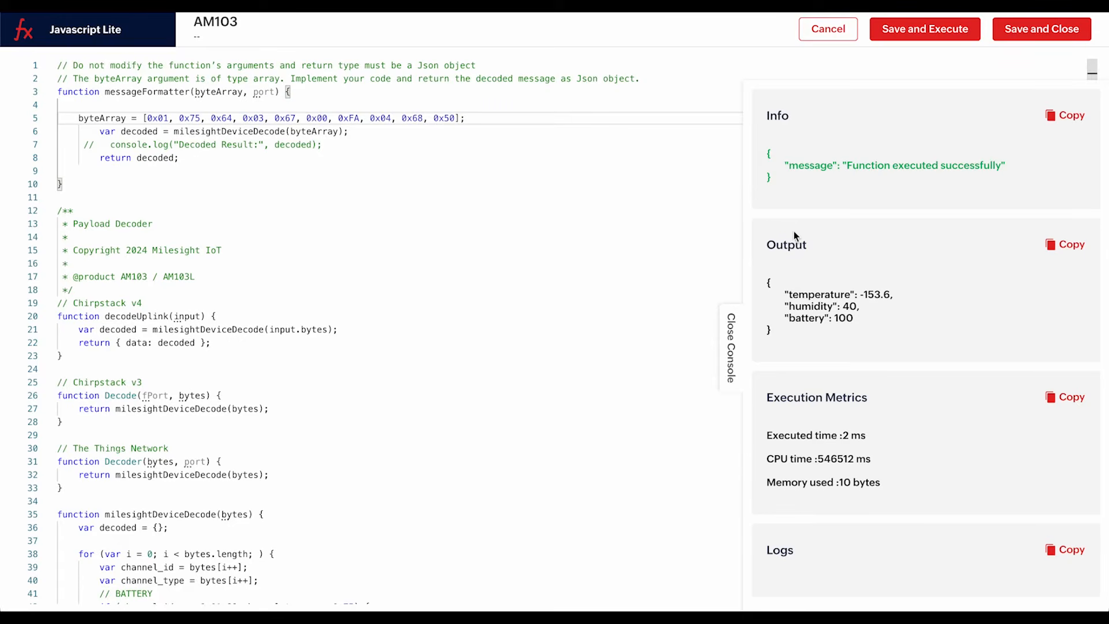
left_click_drag(791, 266, 834, 338)
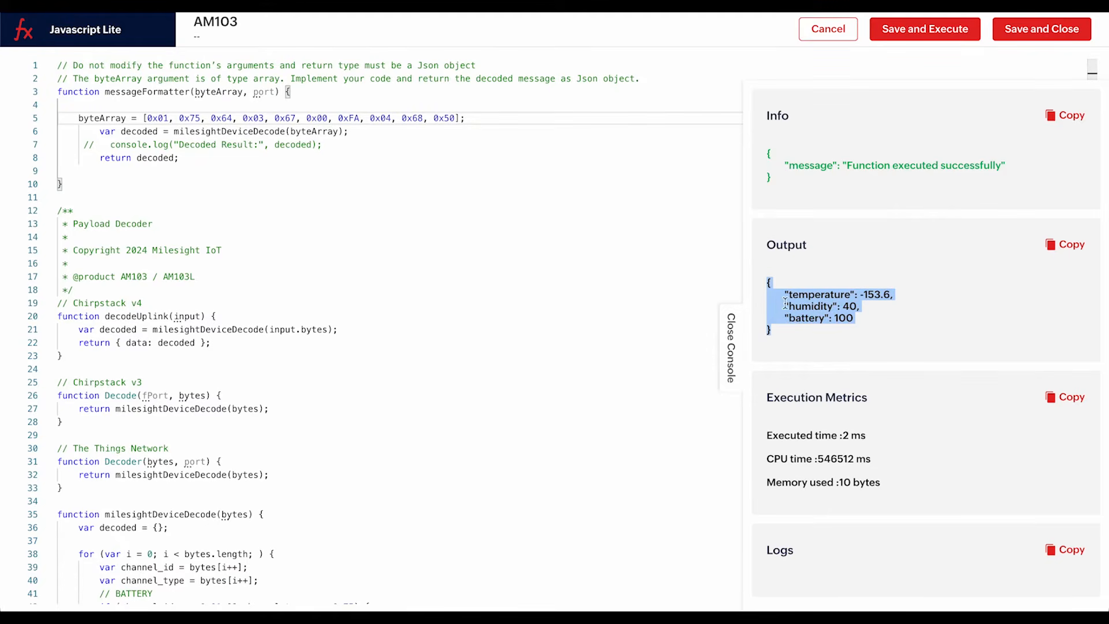
left_click(904, 298)
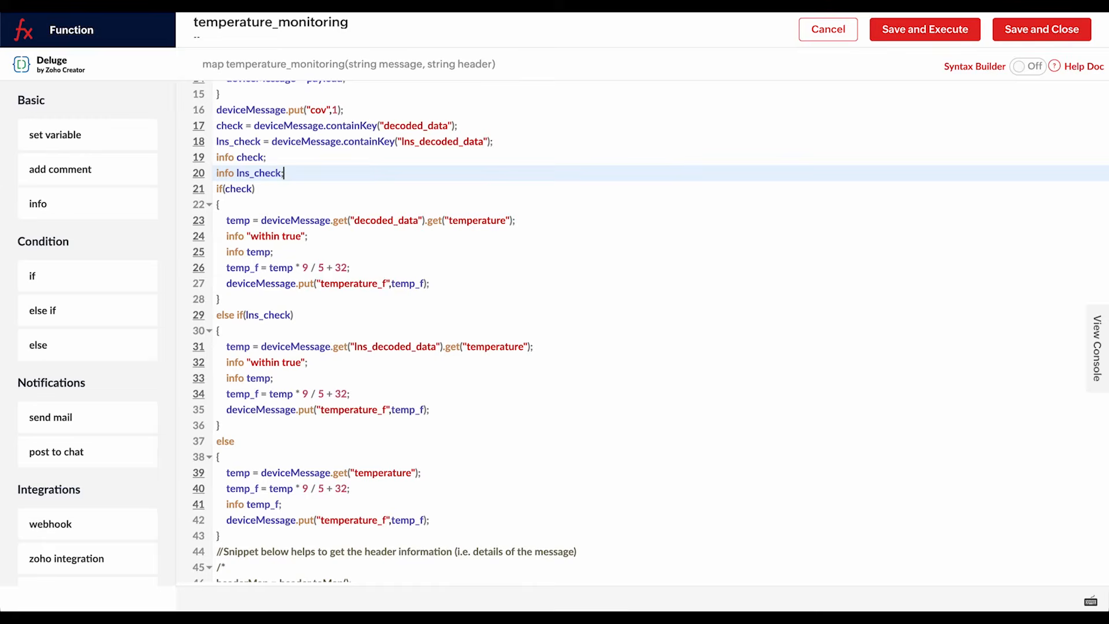
- Review how the temperature_monitoring function reads decoded_data or lns_decoded_data and adds the temperature_f value
scroll(528, 197, "up", 5)
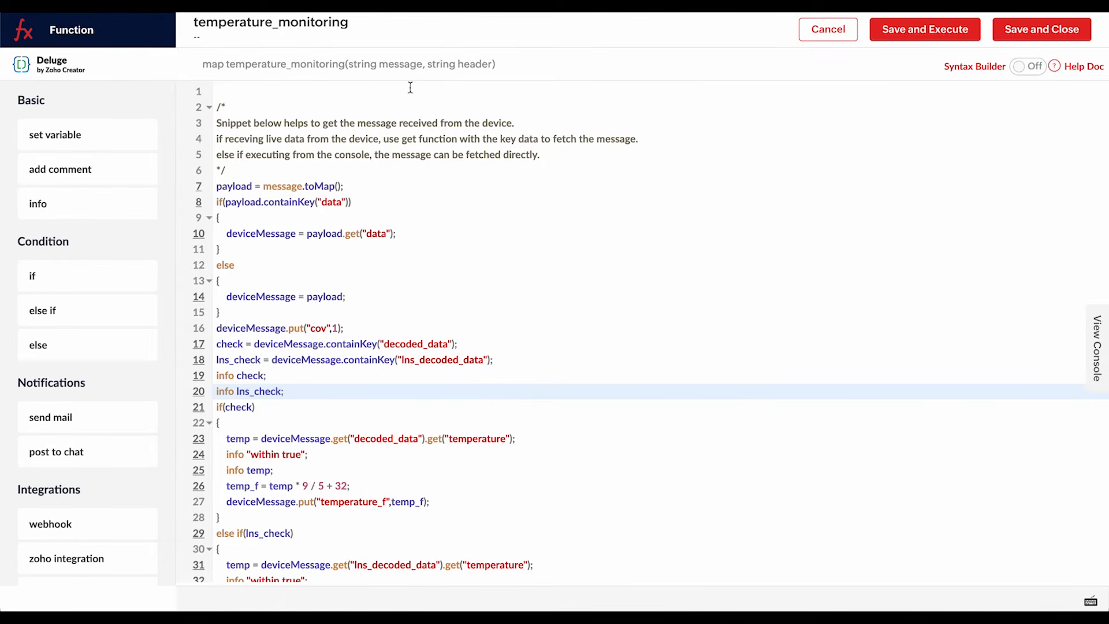
scroll(433, 238, "down", 4)
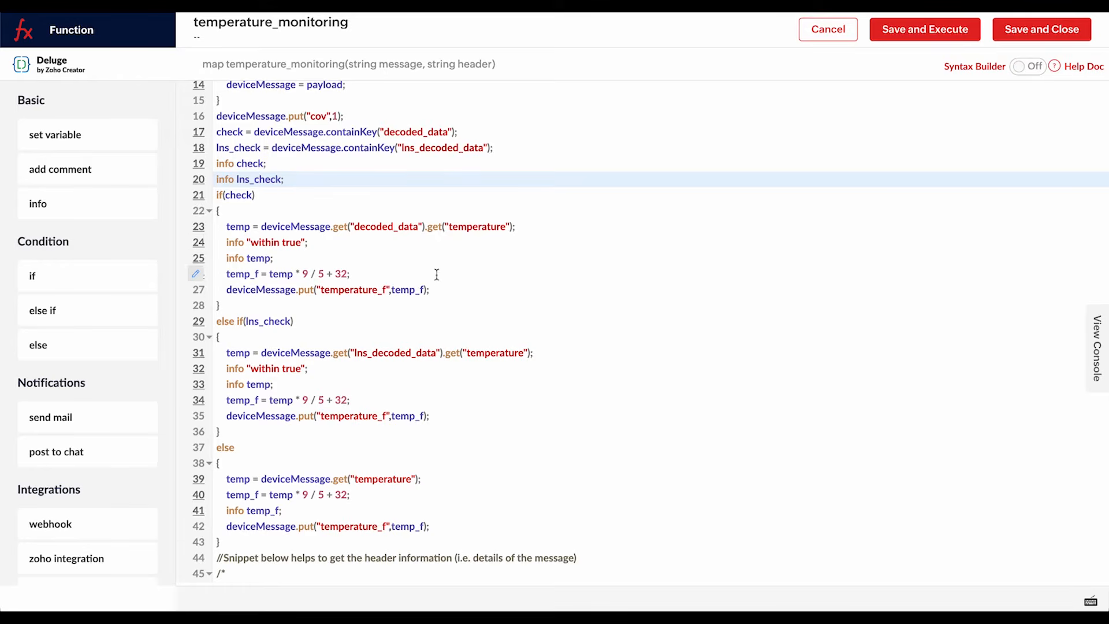
scroll(442, 231, "down", 3)
scroll(449, 215, "up", 4)
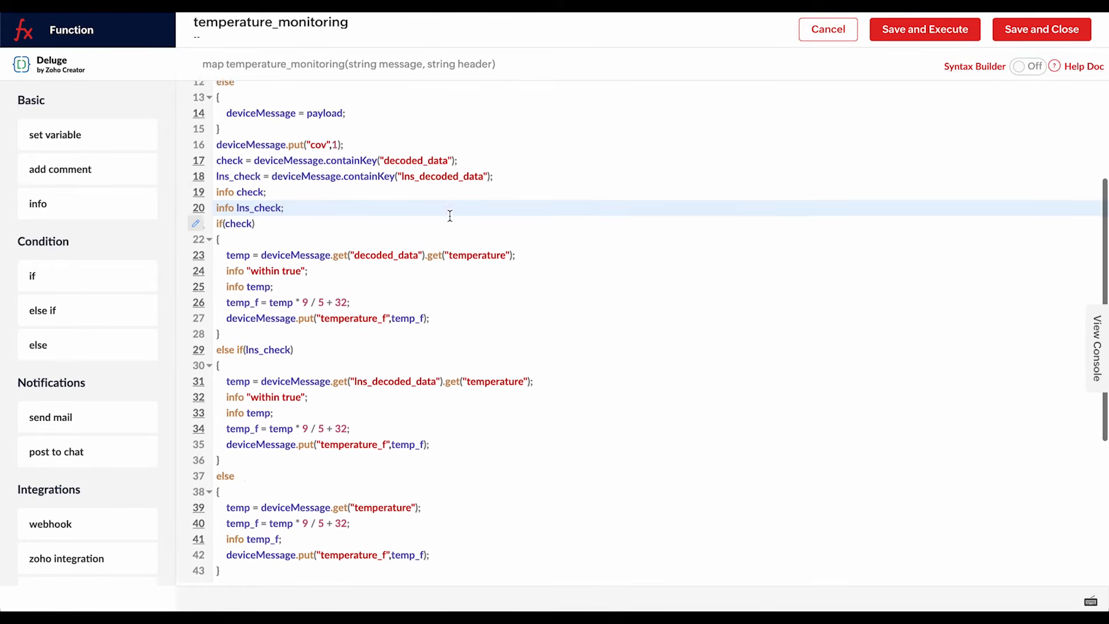
scroll(450, 215, "up", 3)
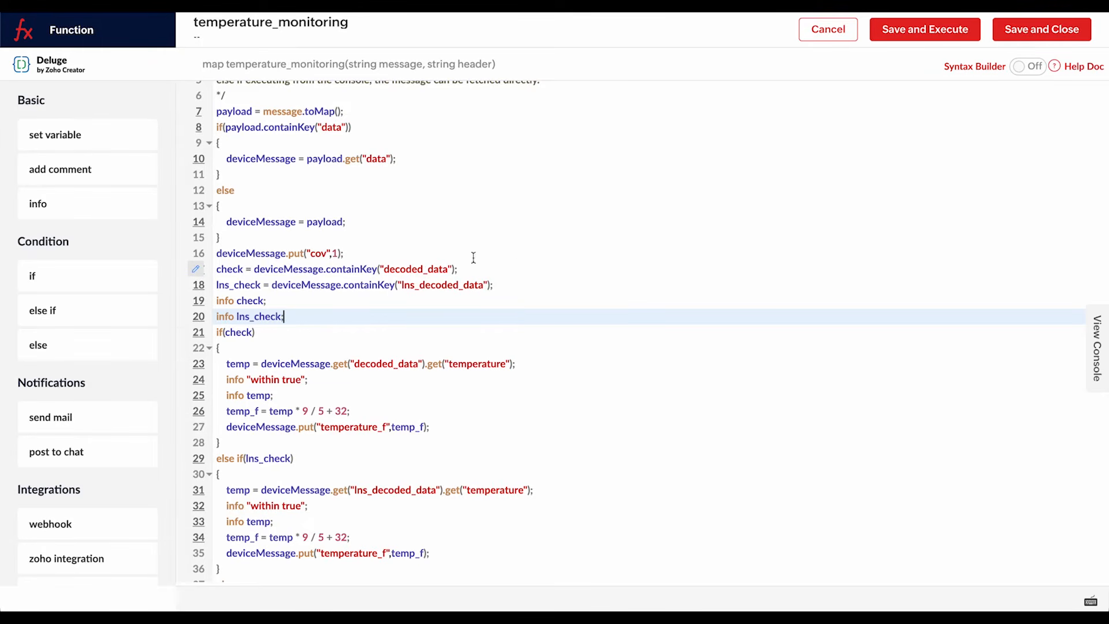
- Execute temperature_monitoring with a Device Message on the Telemetry topic containing {"decoded_data":{"temperature": 12}}
left_click(928, 40)
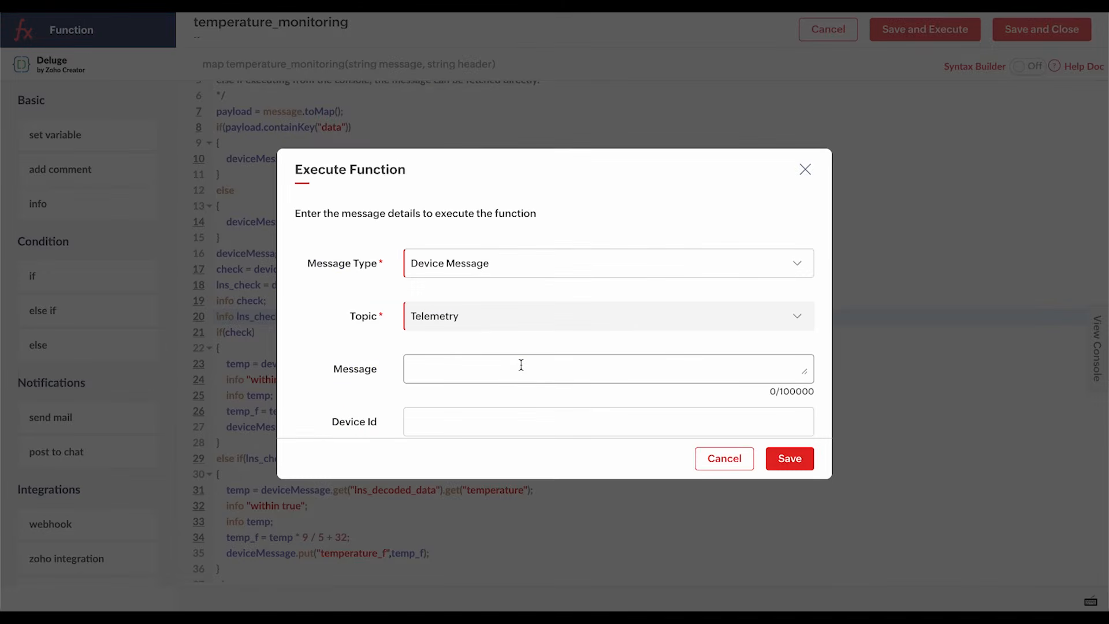
left_click(521, 364)
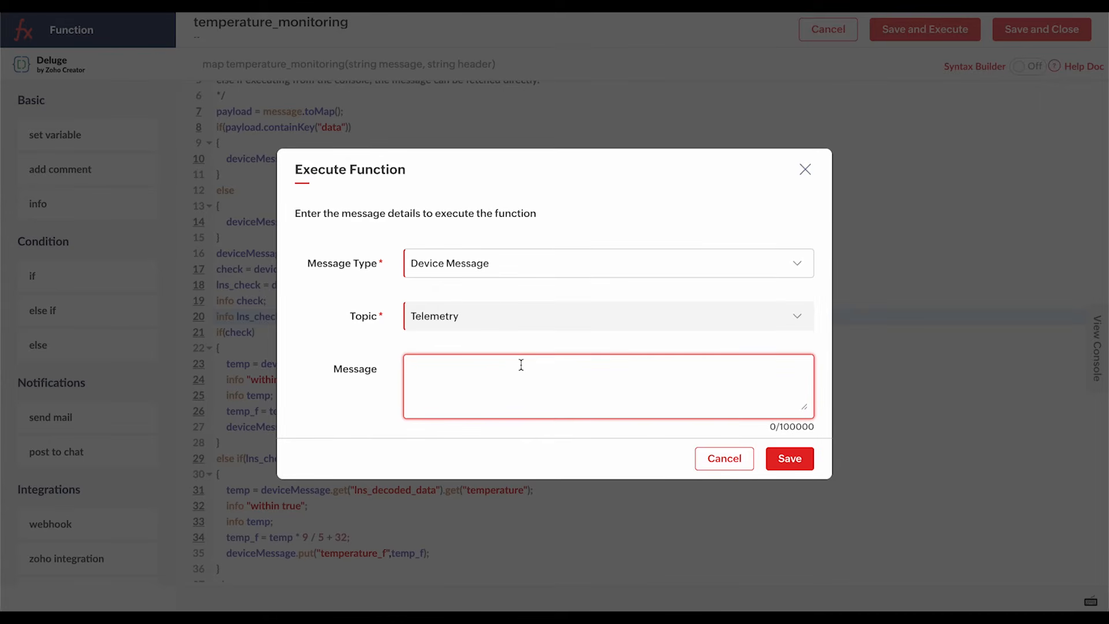
type("\"decoded_data\":{")
key("Return")
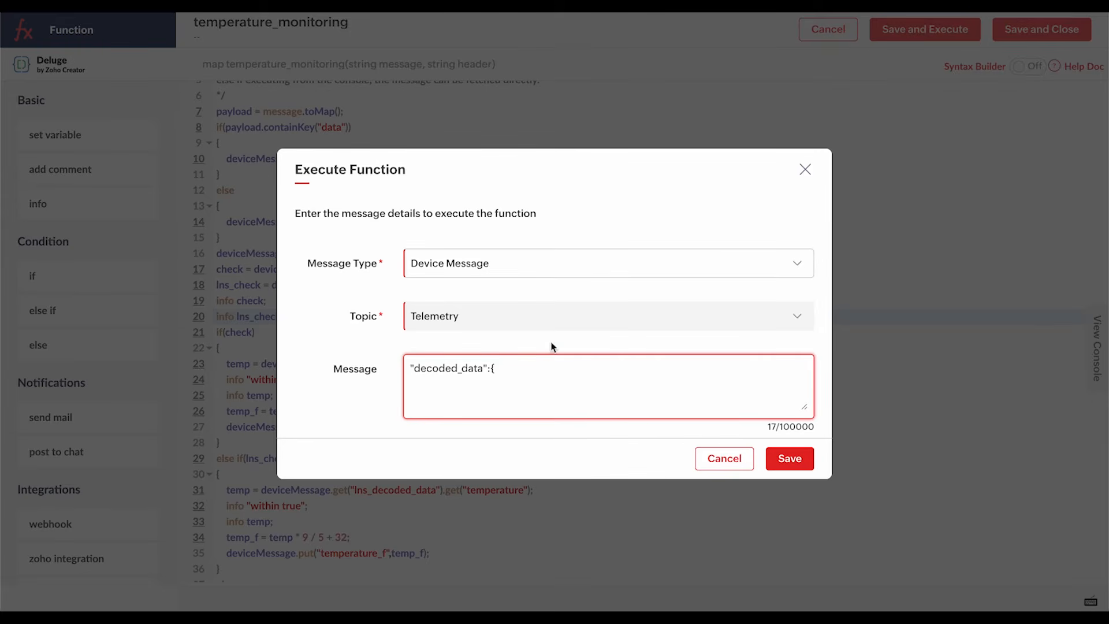
left_click_drag(550, 371, 503, 383)
type("\"temperature\": 12}")
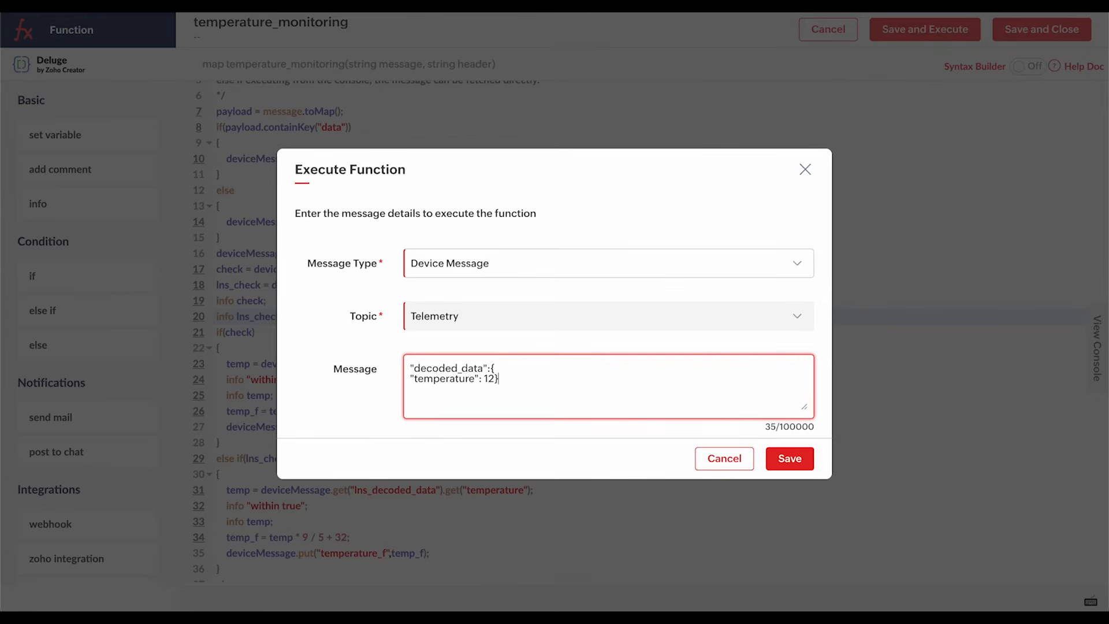
type("}")
left_click(410, 367)
type("{")
left_click(794, 467)
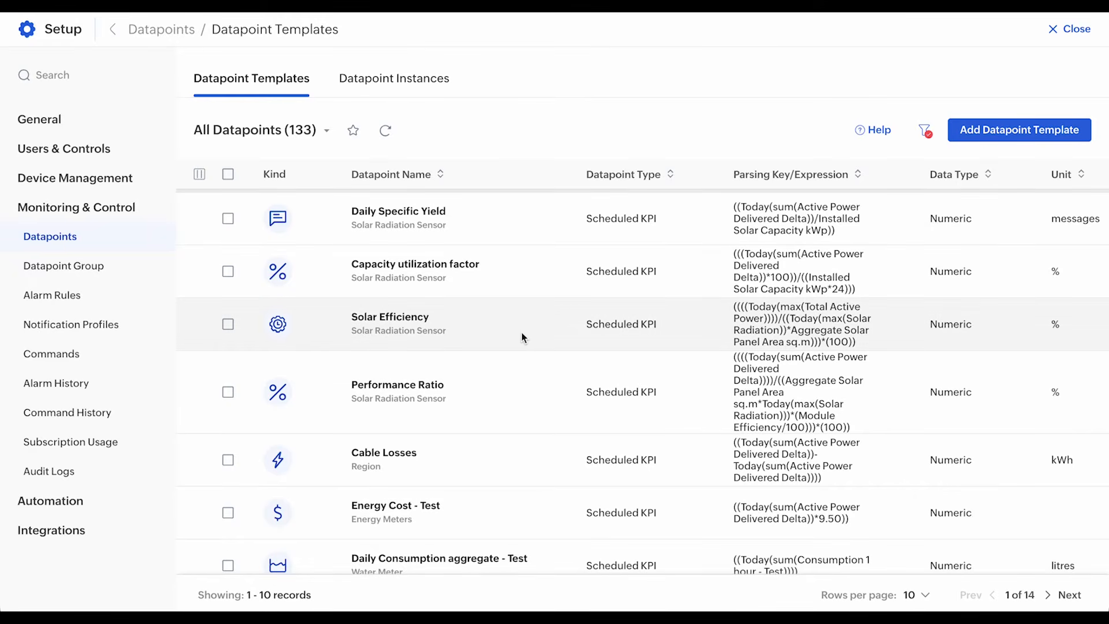
- Open EnergyMeter 1's datapoints configuration and select the Energy Consumed datapoint to examine its calculated expression
scroll(514, 305, "up", 1)
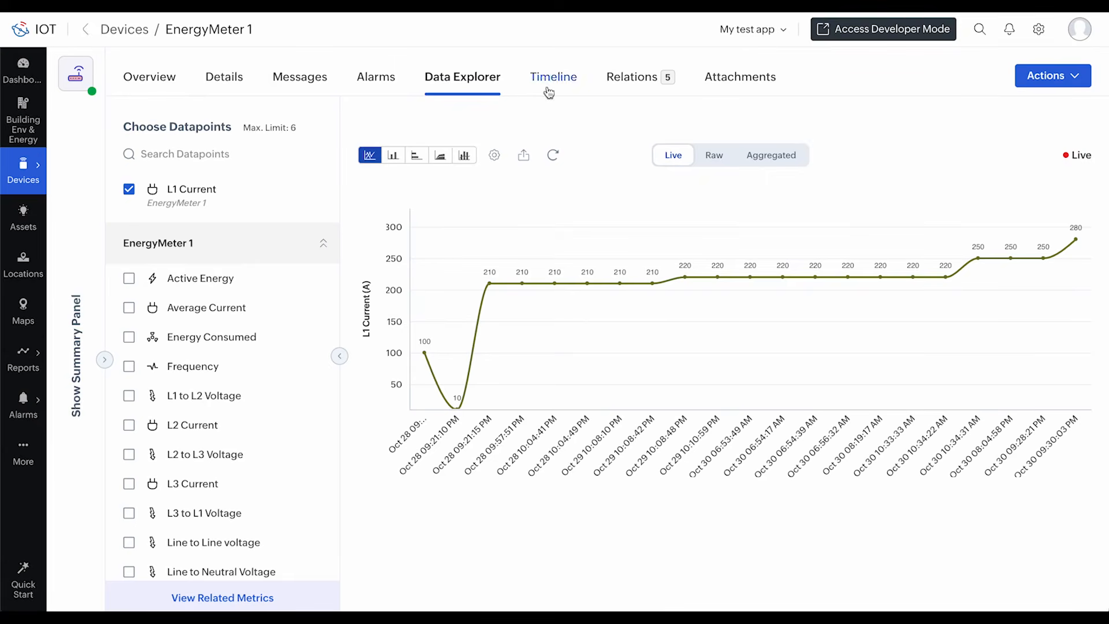
left_click(311, 81)
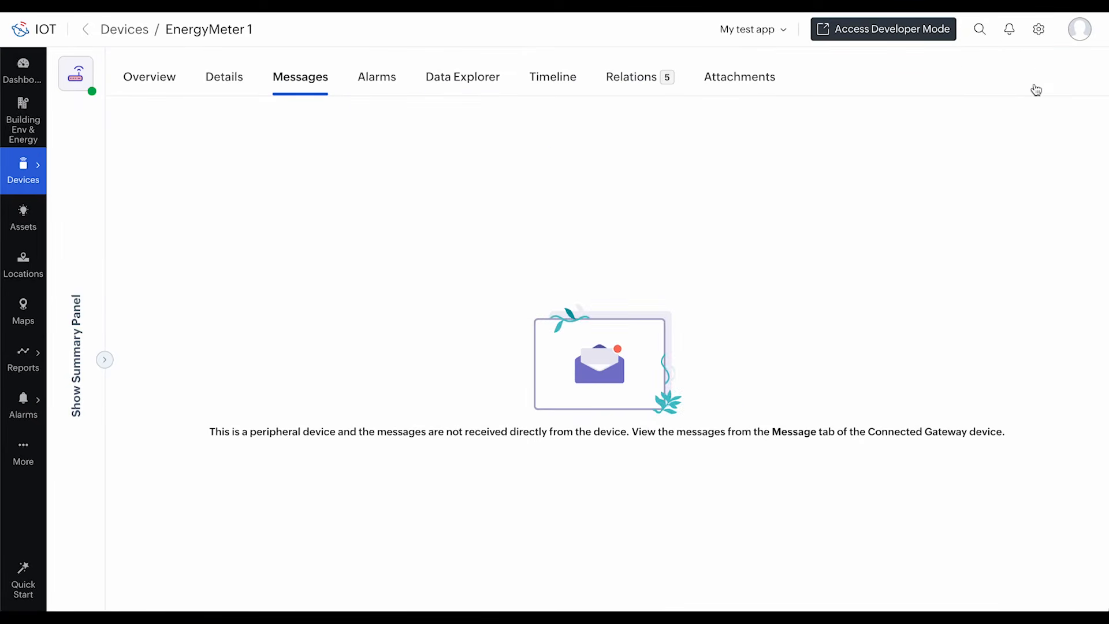
left_click(1038, 80)
left_click(1018, 145)
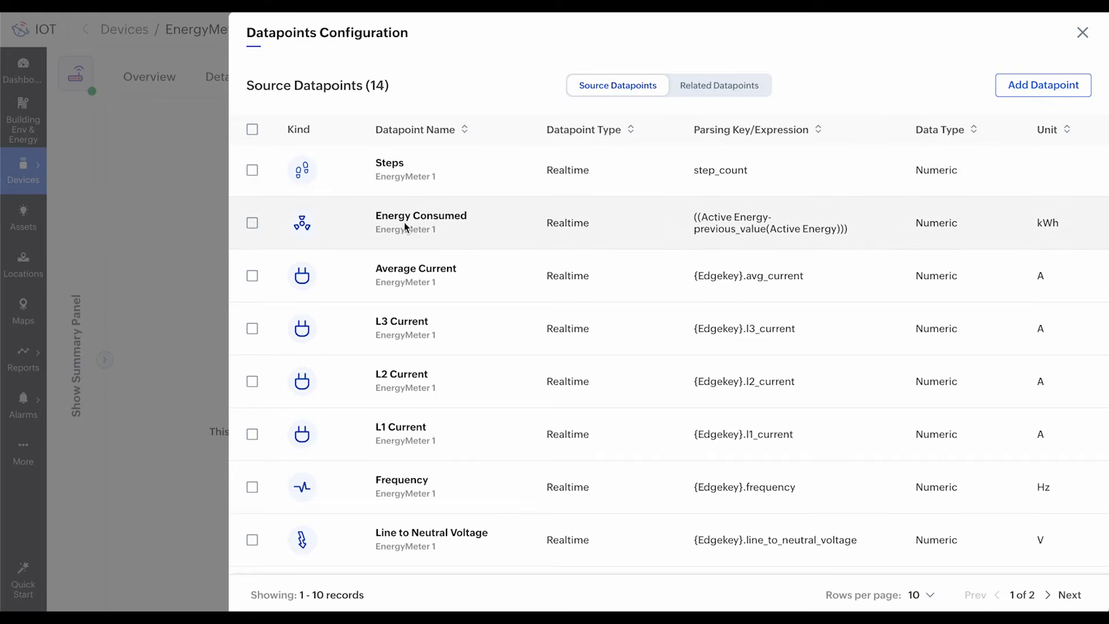
left_click(257, 224)
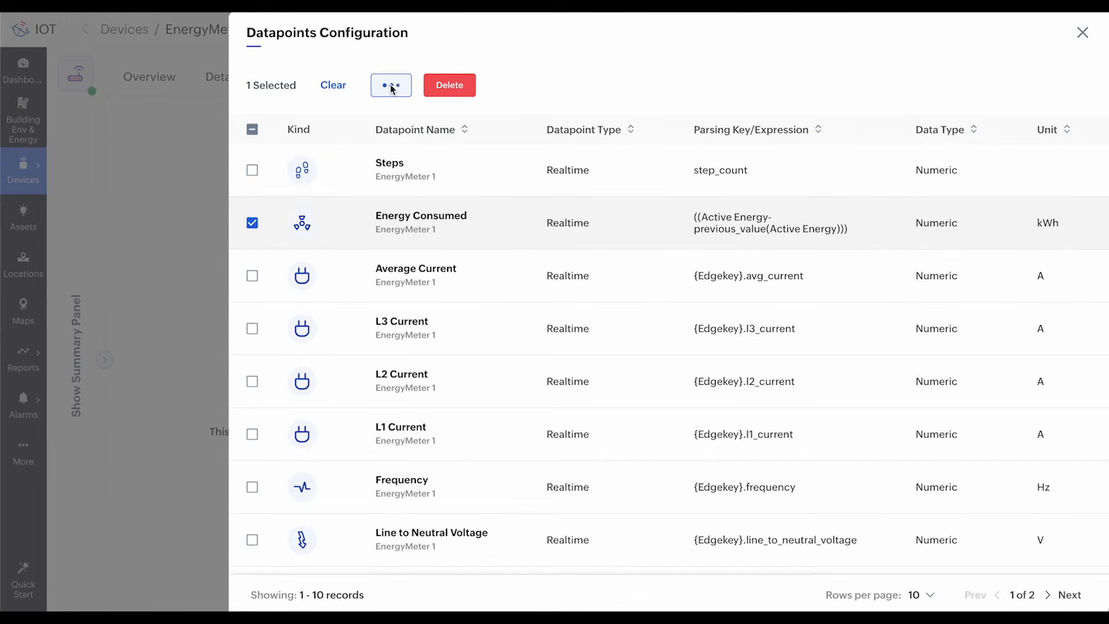
scroll(561, 456, "down", 5)
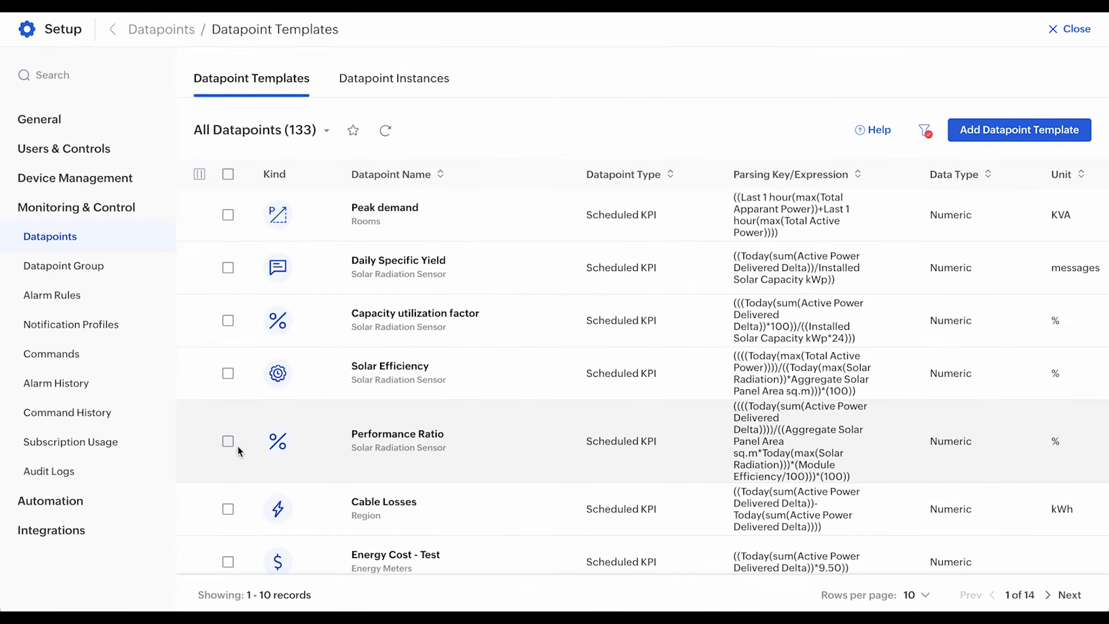
- Open the Solar Radiation Sensor's Performance Ratio datapoint template for editing and examine its schedule and expression rows
left_click(228, 441)
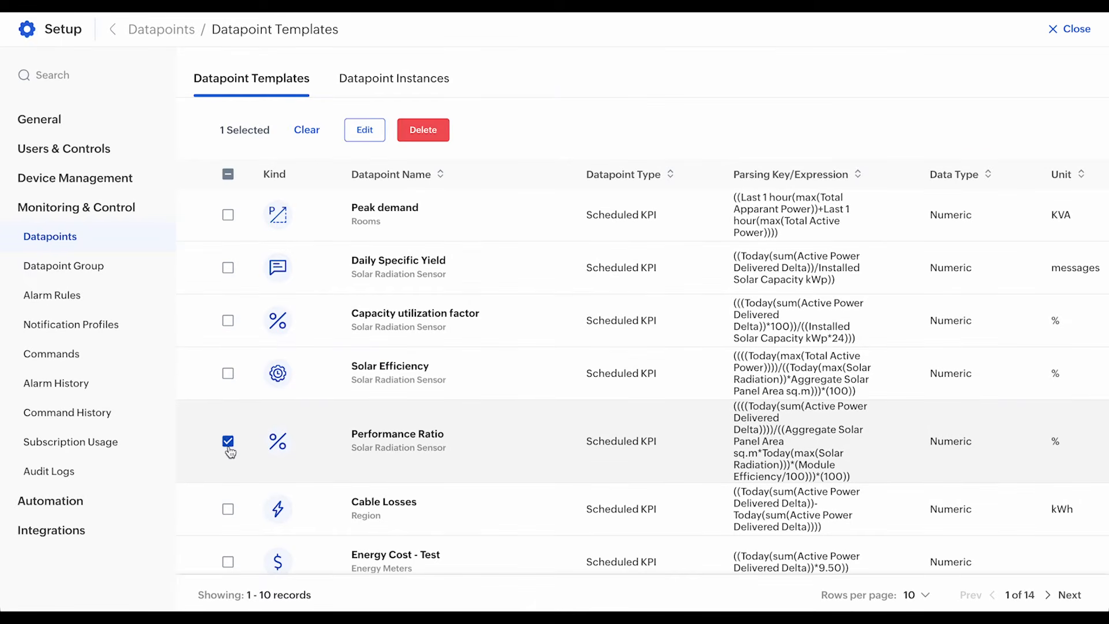
left_click(365, 130)
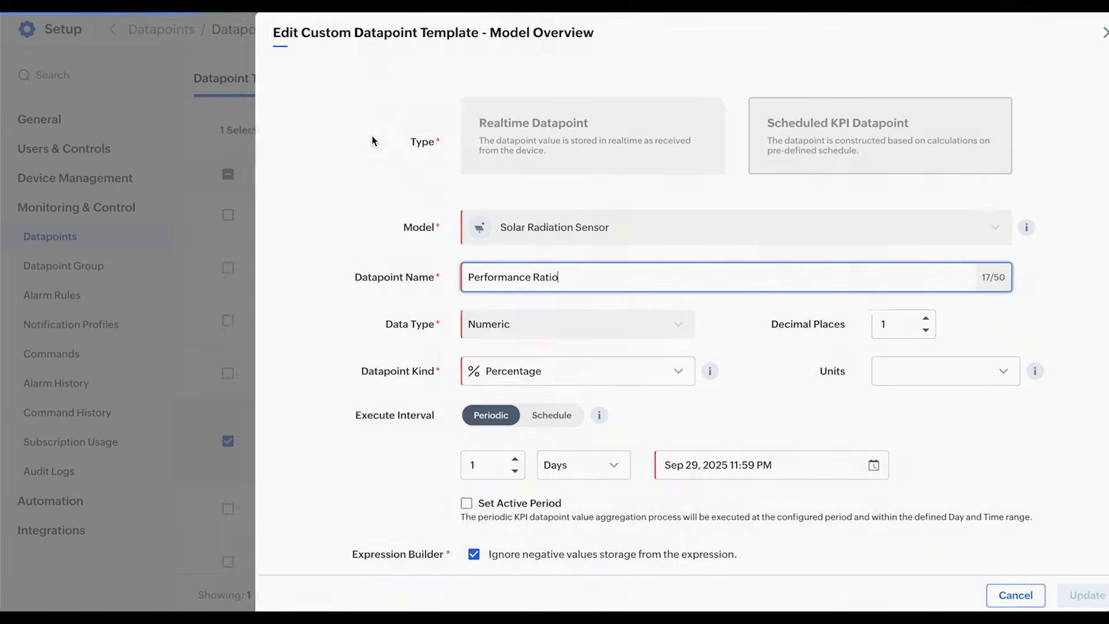
scroll(716, 415, "down", 4)
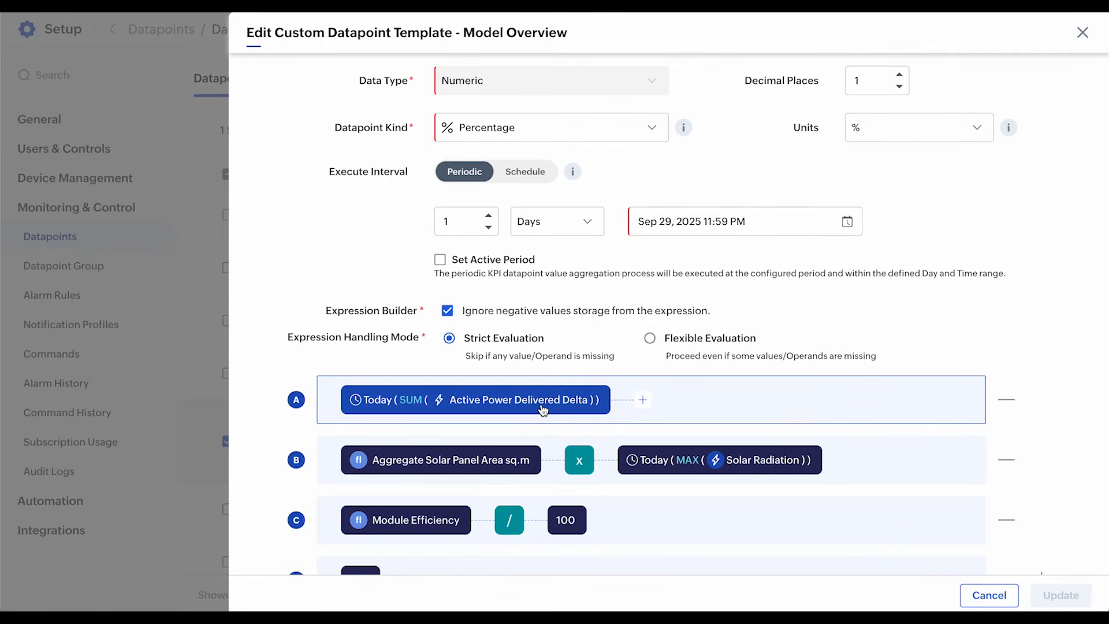
scroll(543, 410, "down", 1)
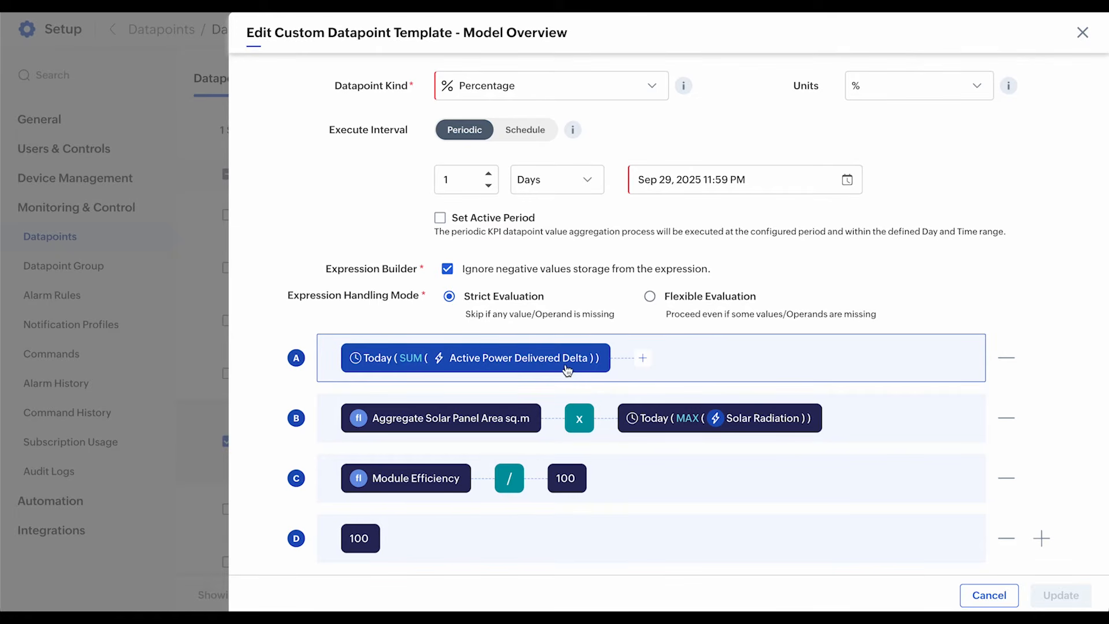
- Inspect the source options for Active Power Delivered Delta in row A and the operator choices in row B, leaving both as they are
left_click(543, 371)
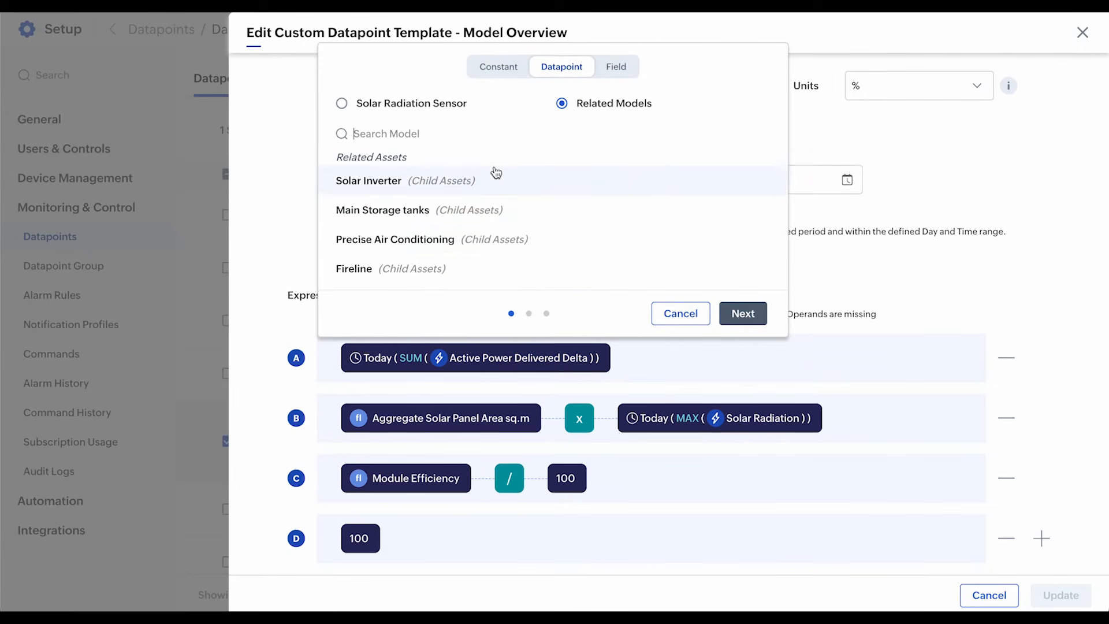
left_click(700, 320)
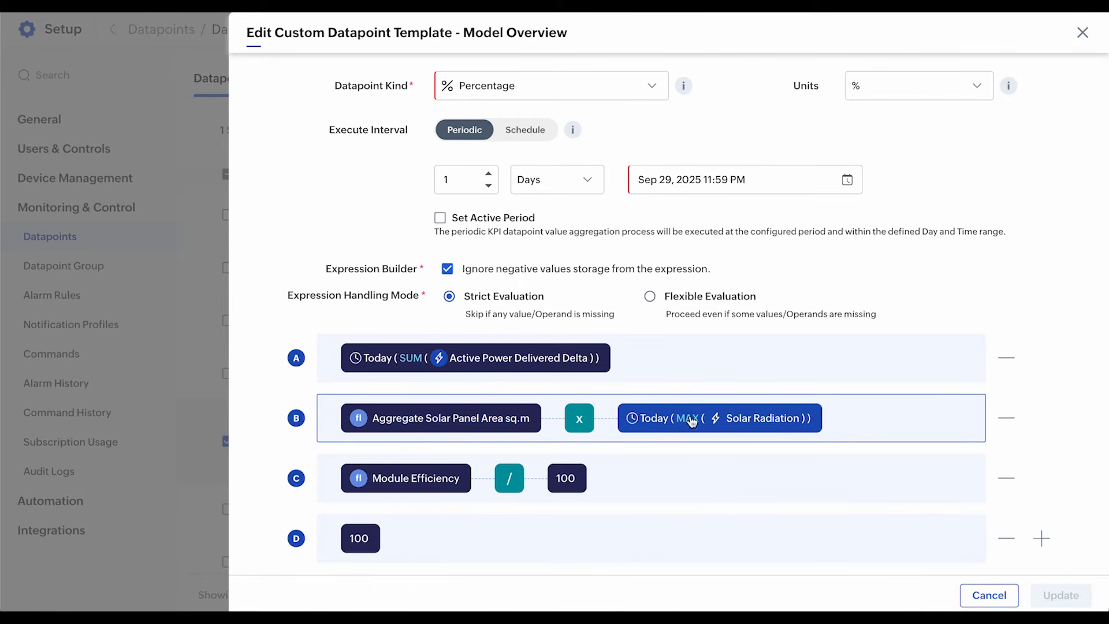
left_click(579, 418)
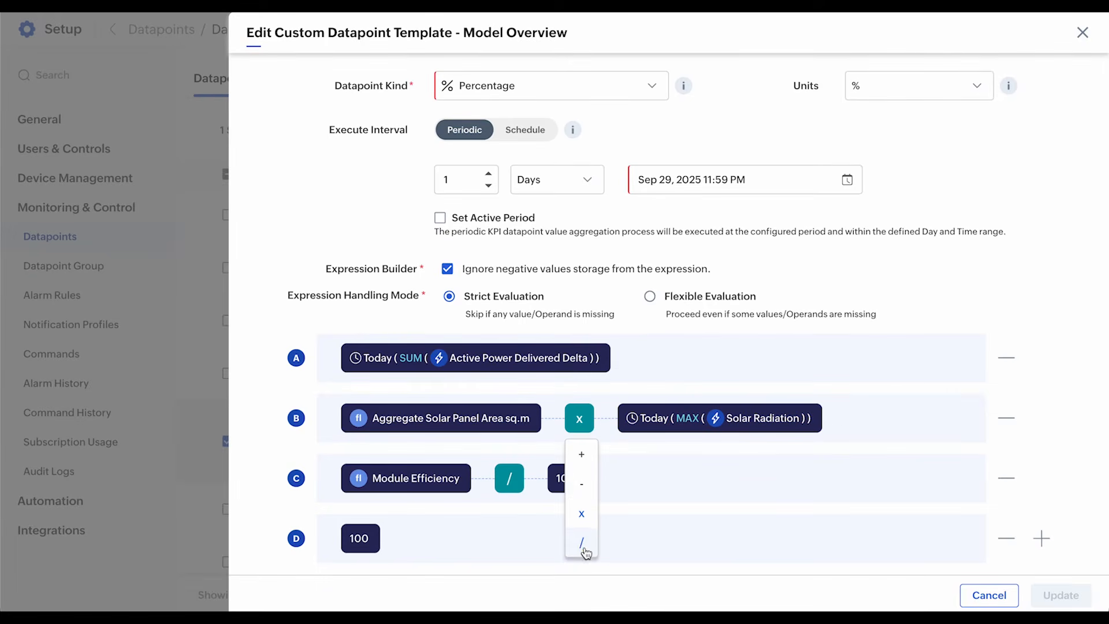
left_click(466, 534)
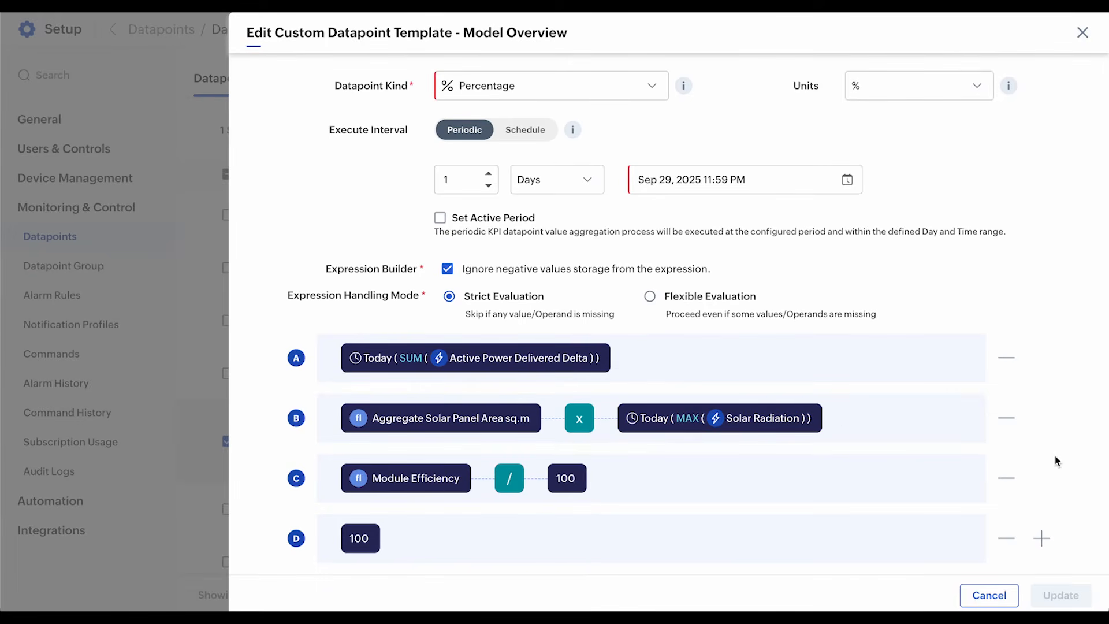
- Review the Performance Ratio template's expression rows and final expression, and switch to Zoho Show's Dataflow - Custom Message Handler slide
scroll(1056, 461, "down", 3)
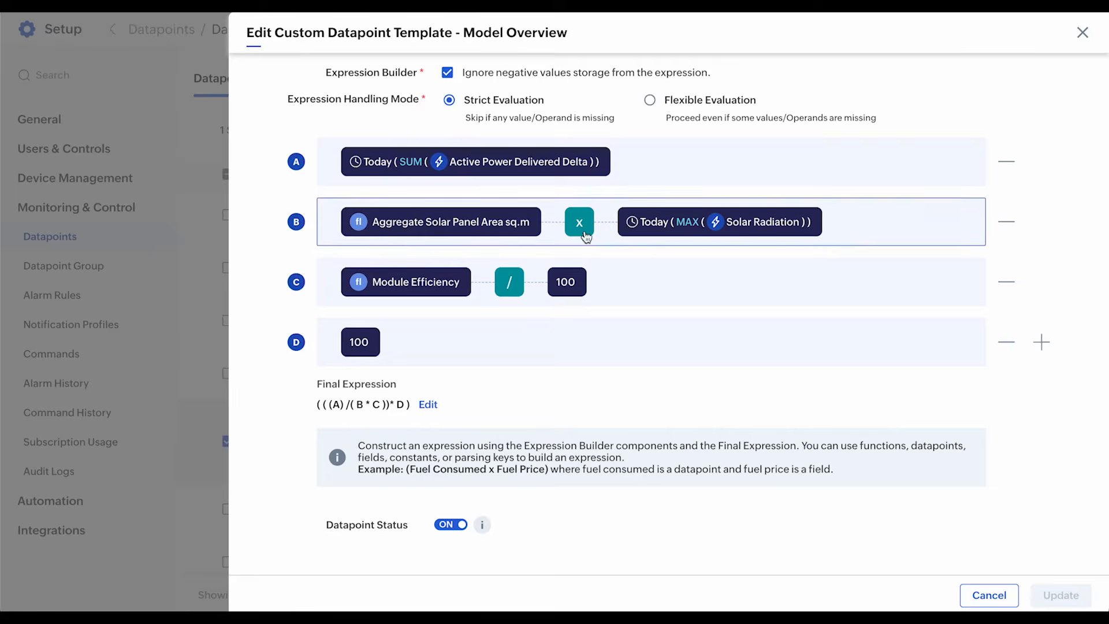
scroll(577, 298, "up", 10)
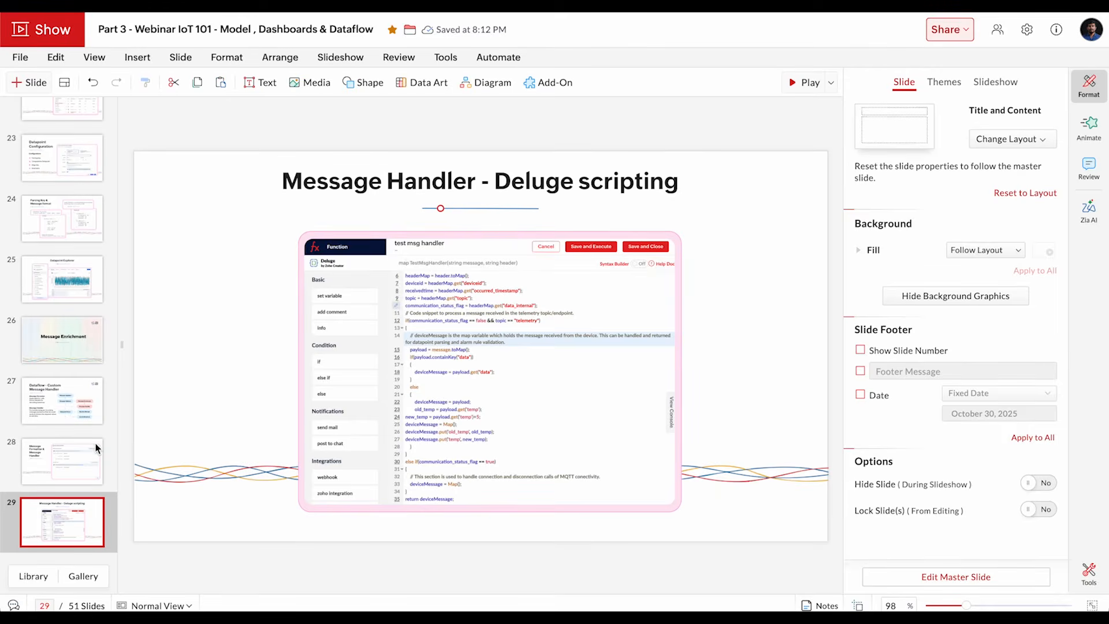
left_click(94, 420)
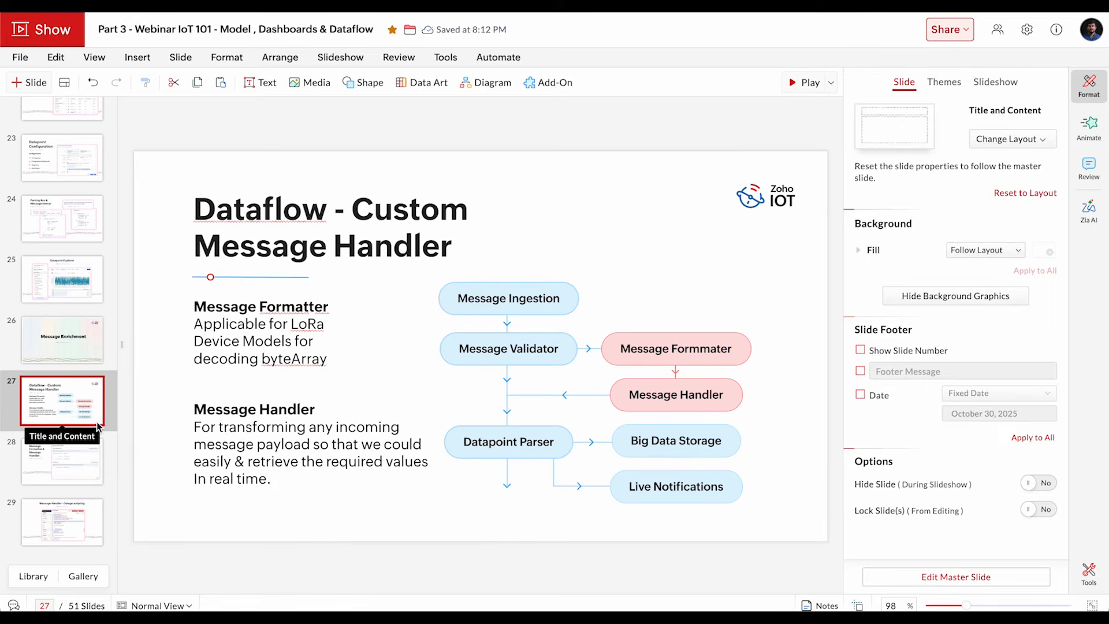
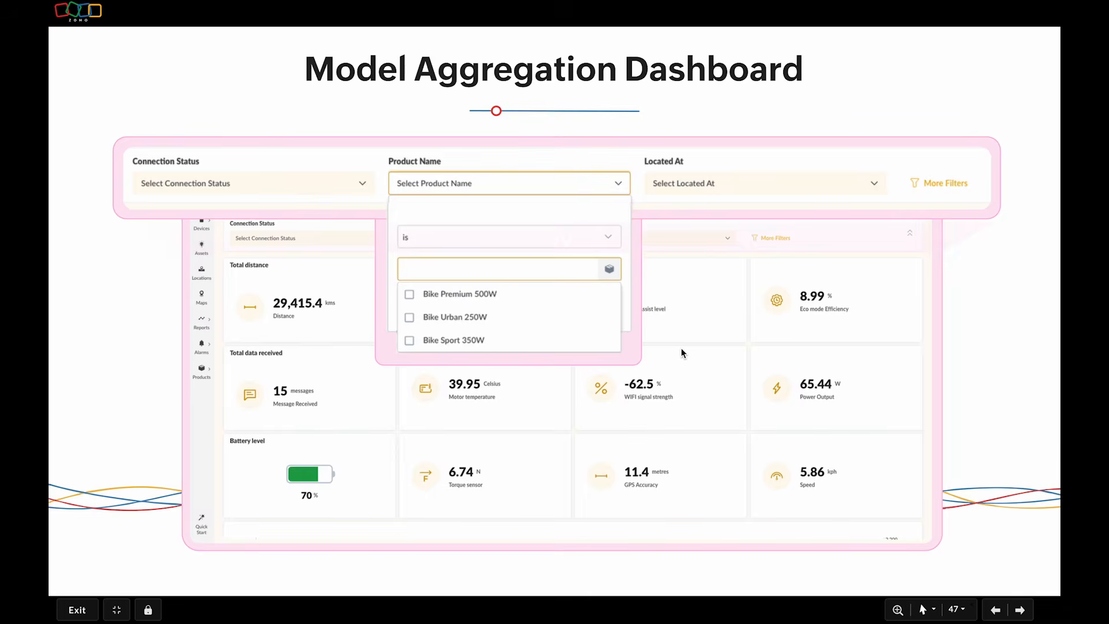
- Leave the slideshow, open the Overall Summary dashboard for editing in Zoho IoT, and look through the available widget components
key("Escape")
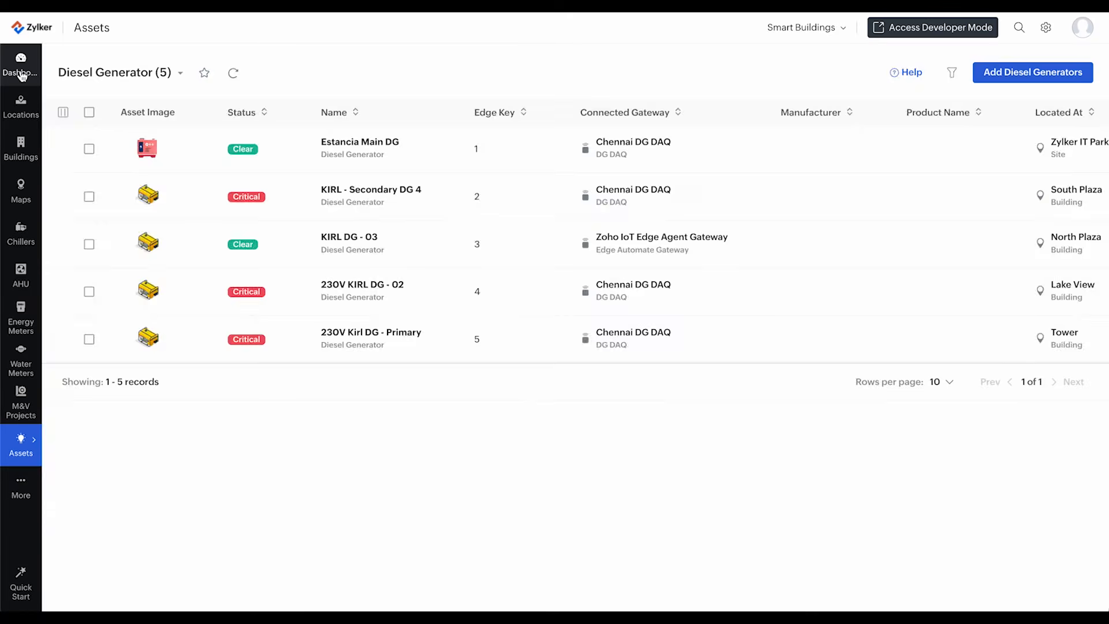
left_click(21, 64)
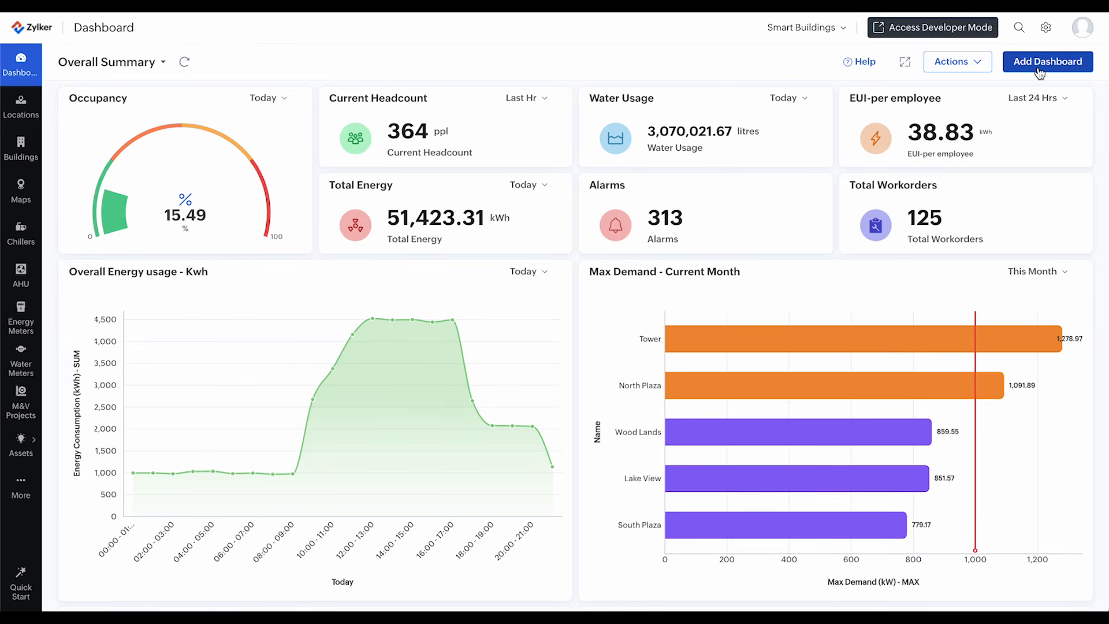
left_click(971, 70)
left_click(976, 153)
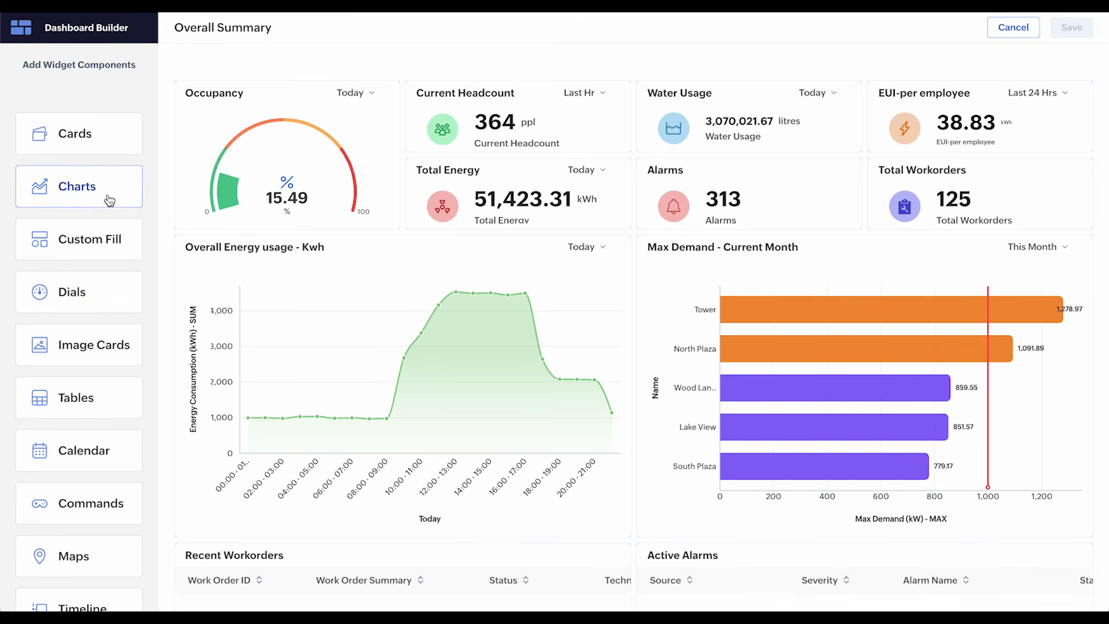
scroll(114, 337, "down", 3)
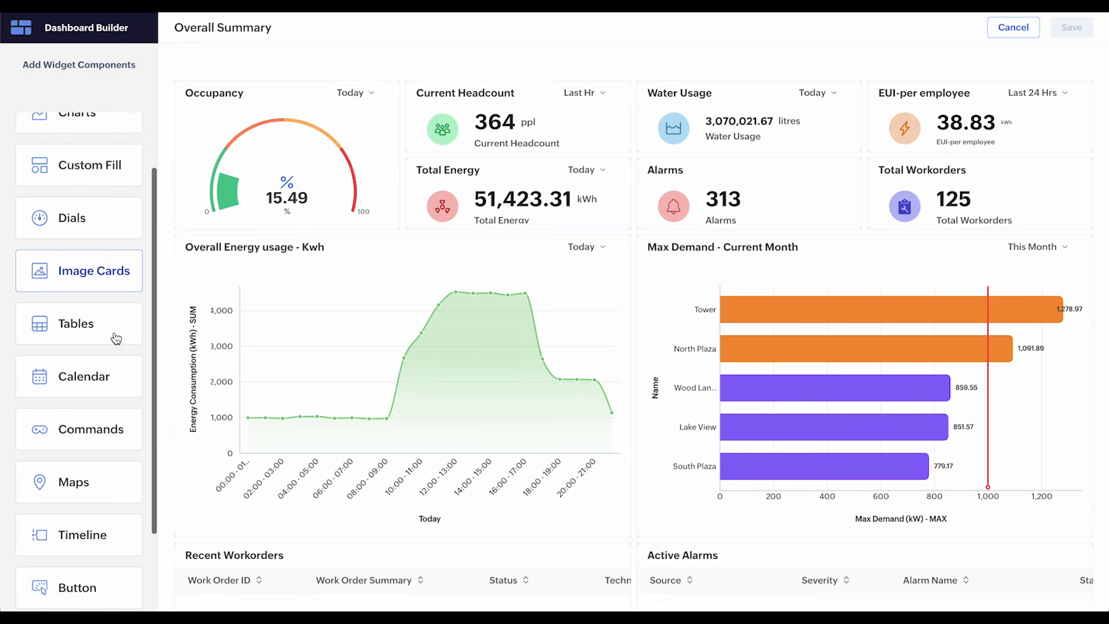
scroll(115, 341, "up", 3)
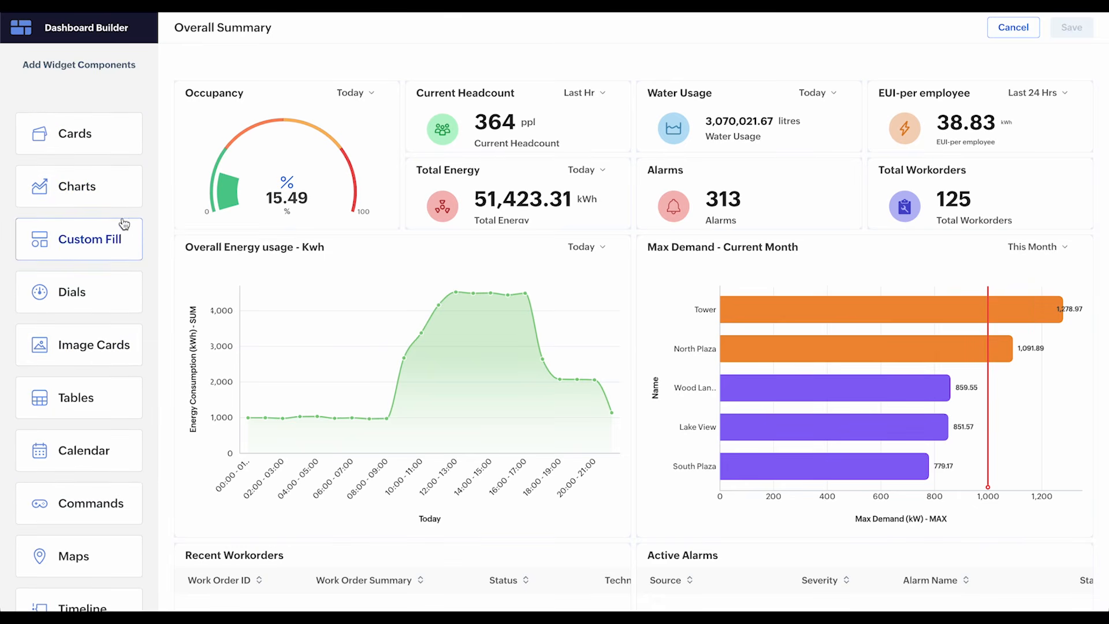
- Open the Max Demand - Current Month bar chart for editing and inspect its measure settings and aggregation choices, keeping MAX
mouse_move(1059, 268)
left_click(1080, 248)
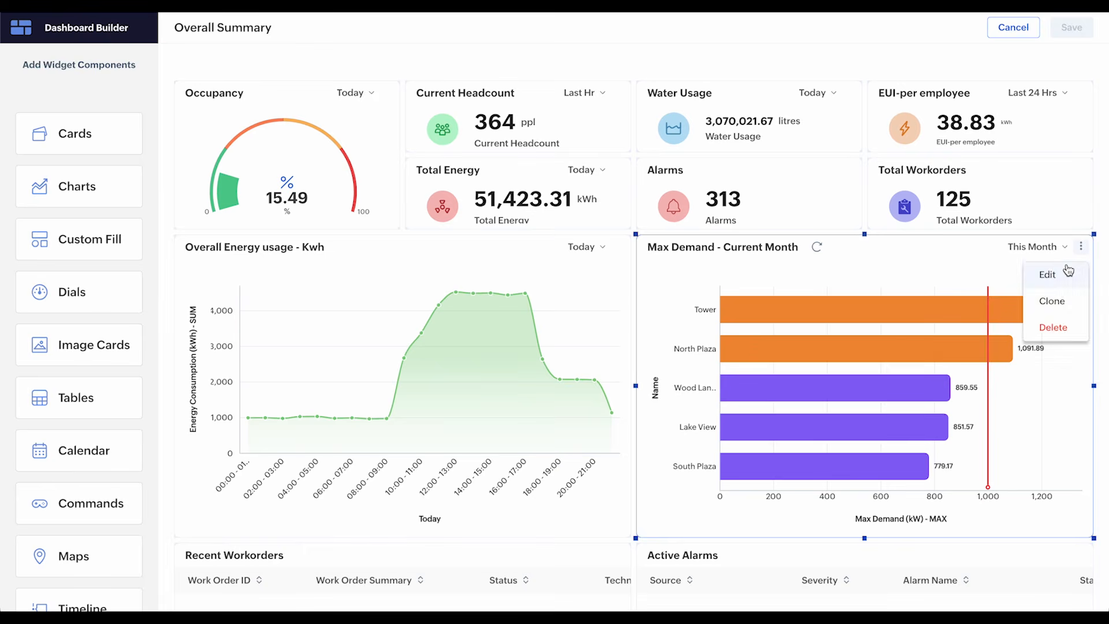
left_click(1066, 274)
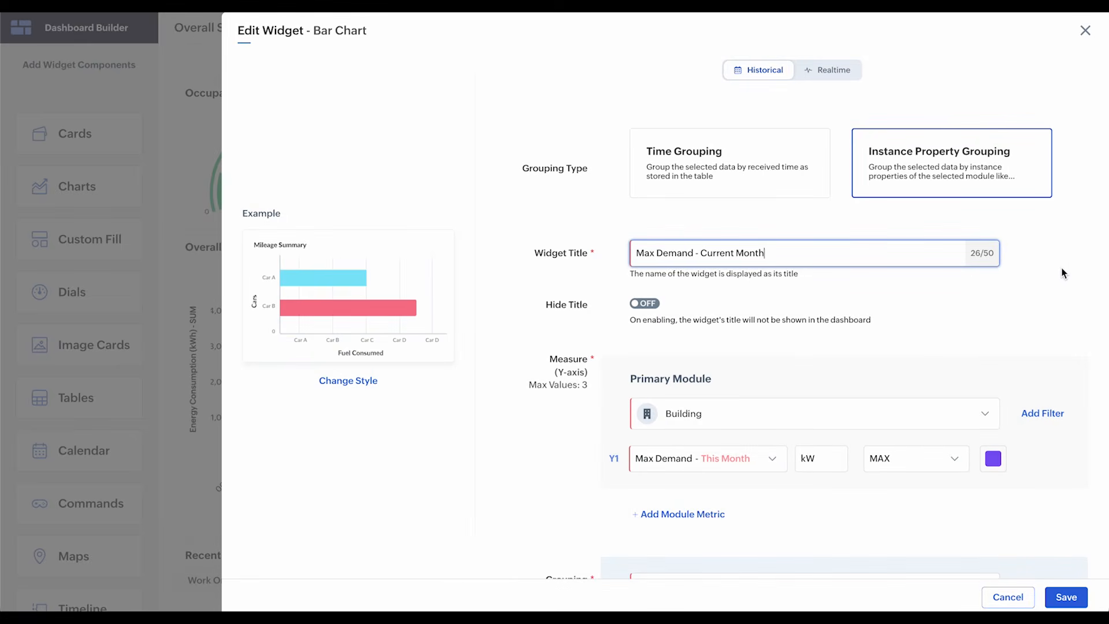
scroll(789, 403, "down", 3)
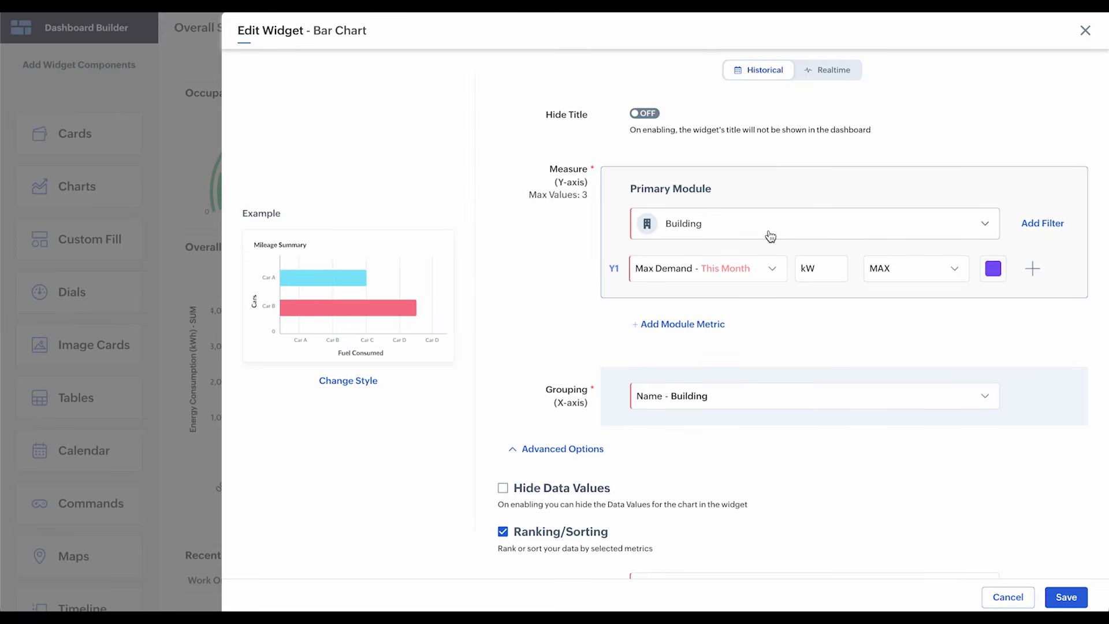
scroll(771, 236, "down", 1)
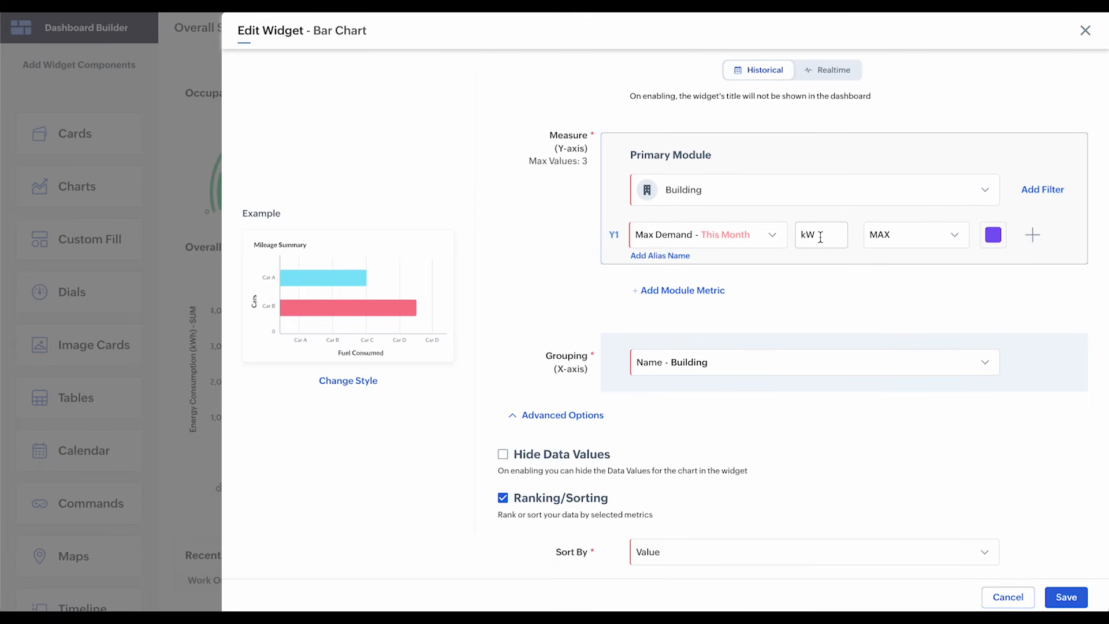
left_click(941, 245)
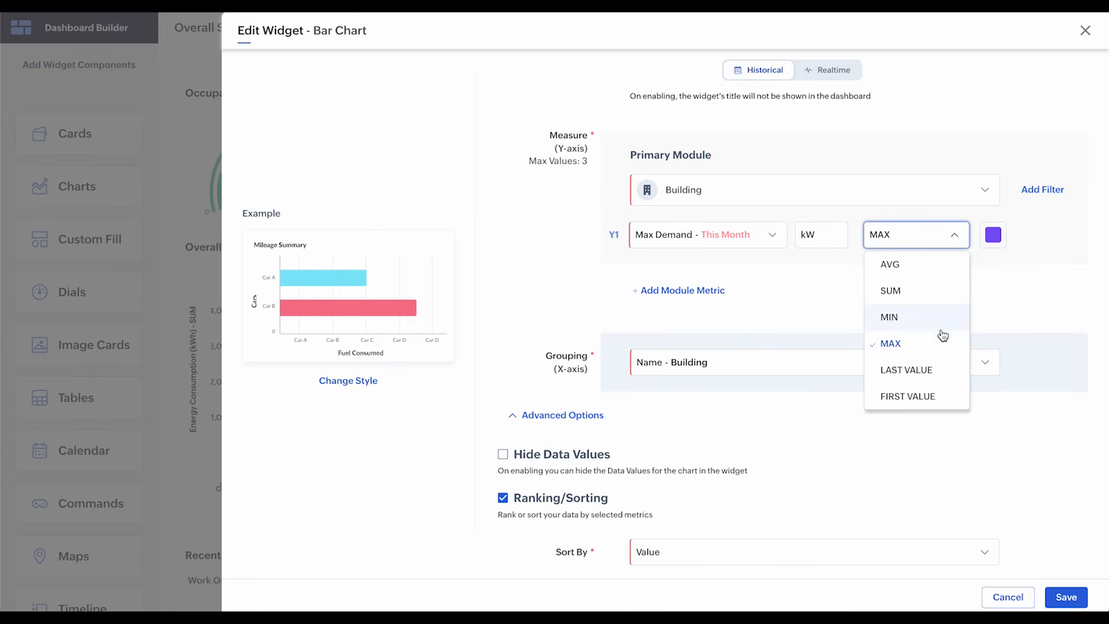
left_click(1000, 285)
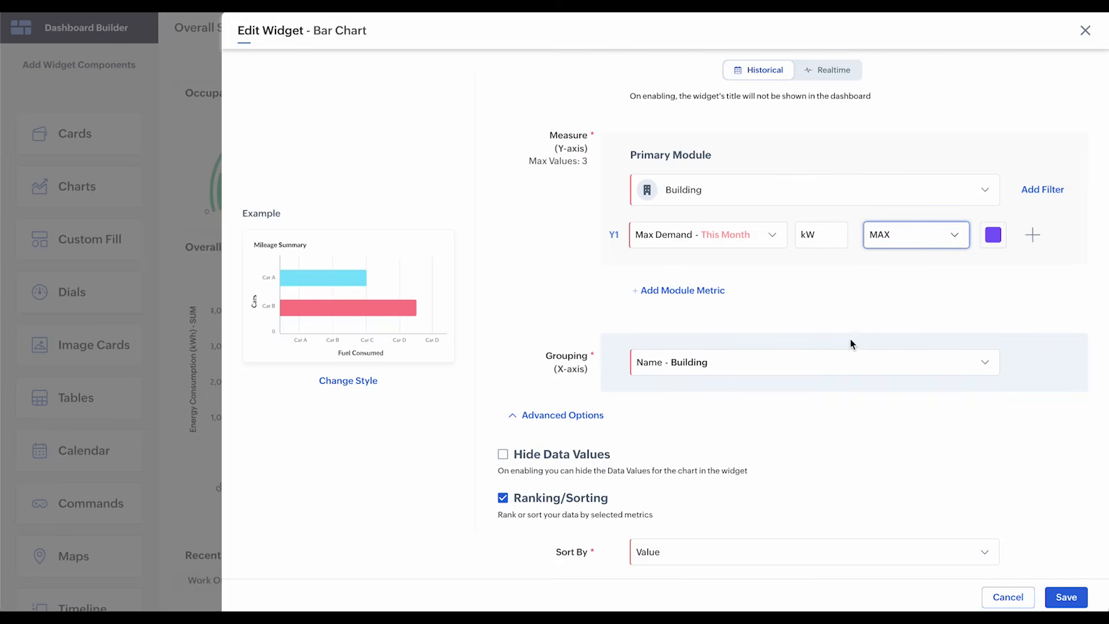
- Examine the bar chart's grouping, ranking, threshold line and axis settings, and leave the widget editor without saving
scroll(834, 345, "down", 2)
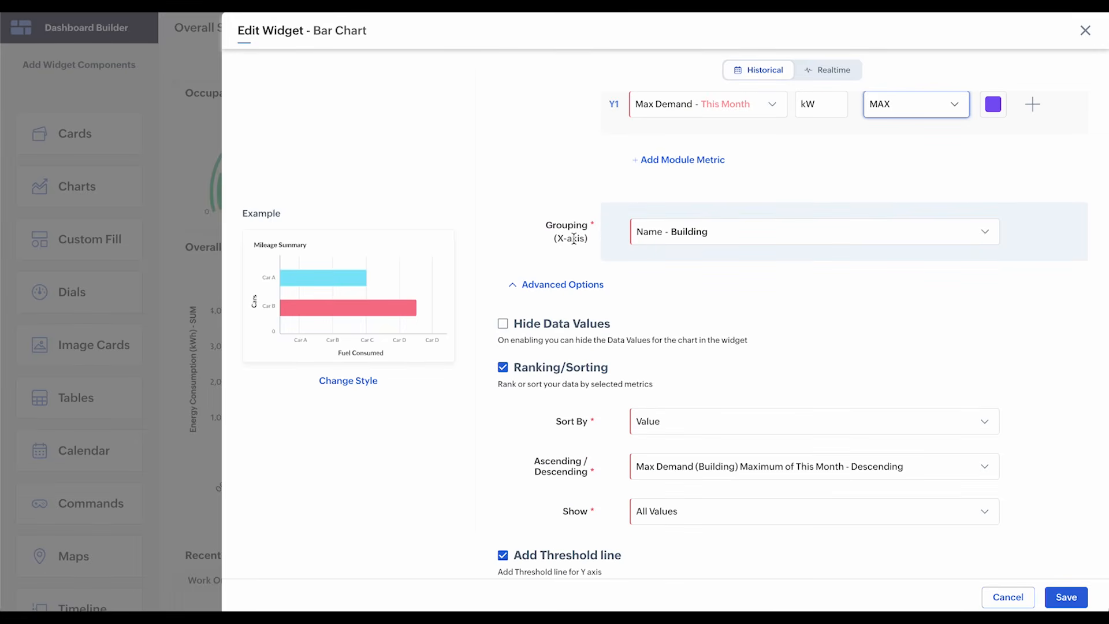
scroll(769, 237, "up", 5)
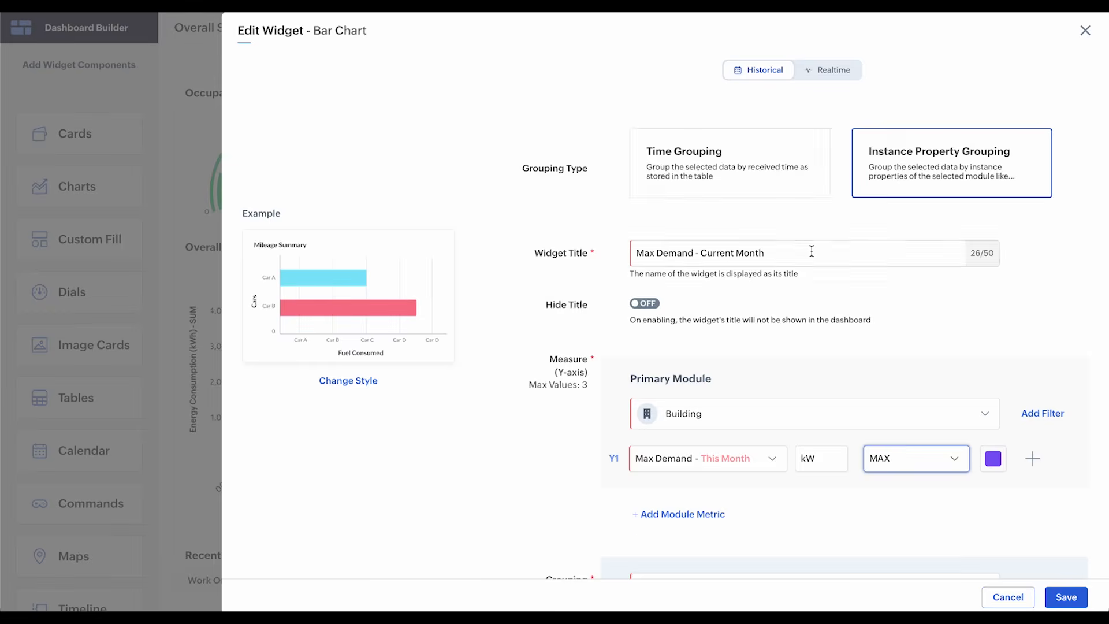
scroll(809, 250, "down", 6)
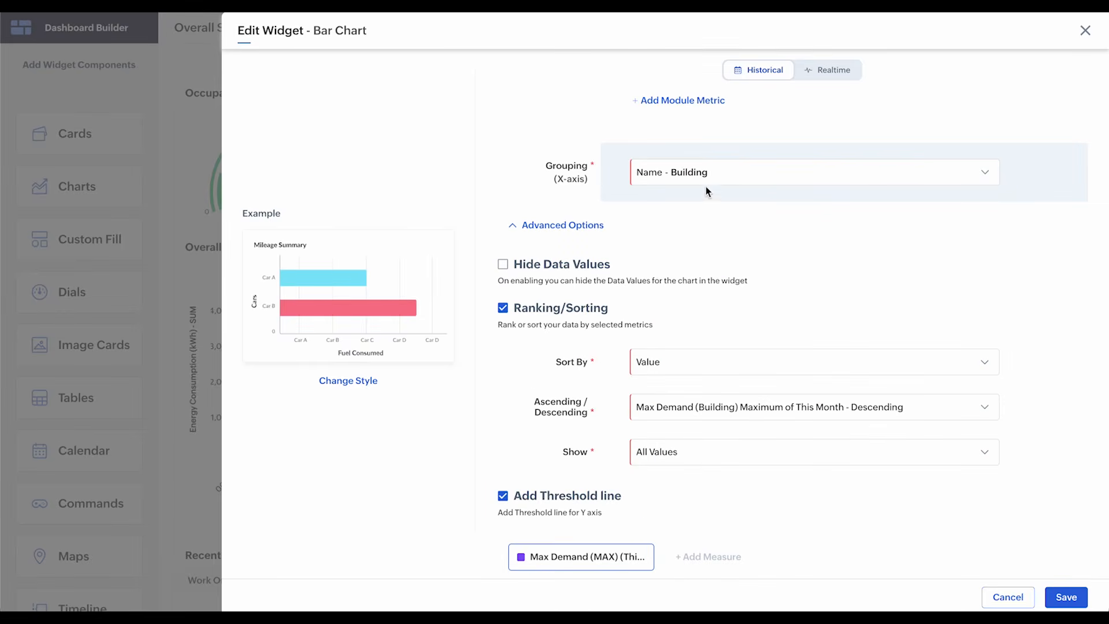
scroll(715, 265, "down", 3)
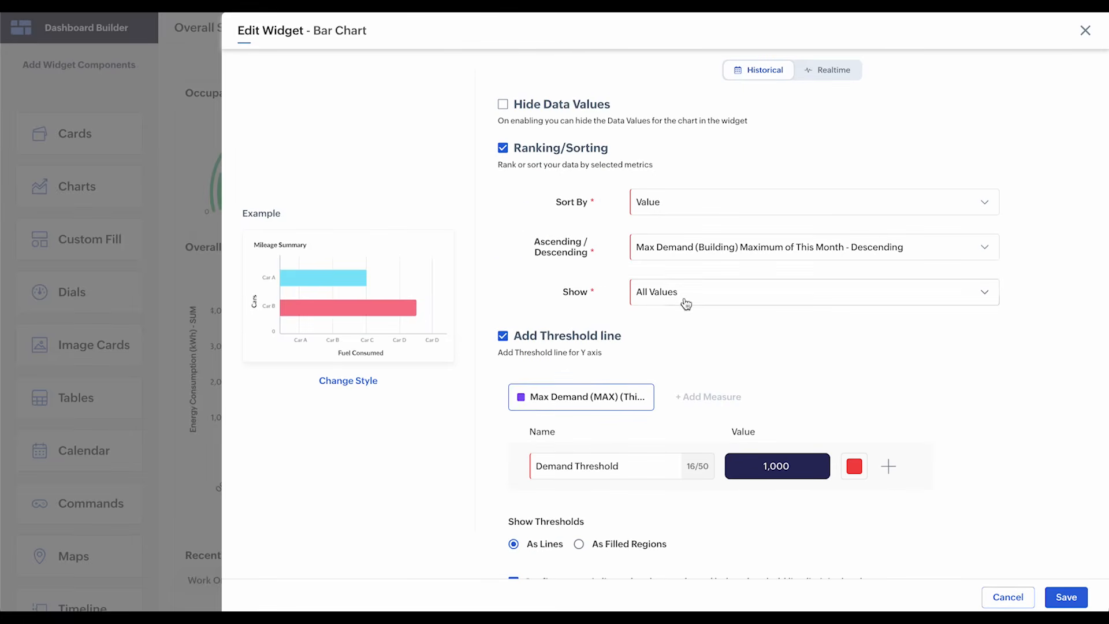
scroll(685, 312, "down", 1)
scroll(685, 313, "down", 2)
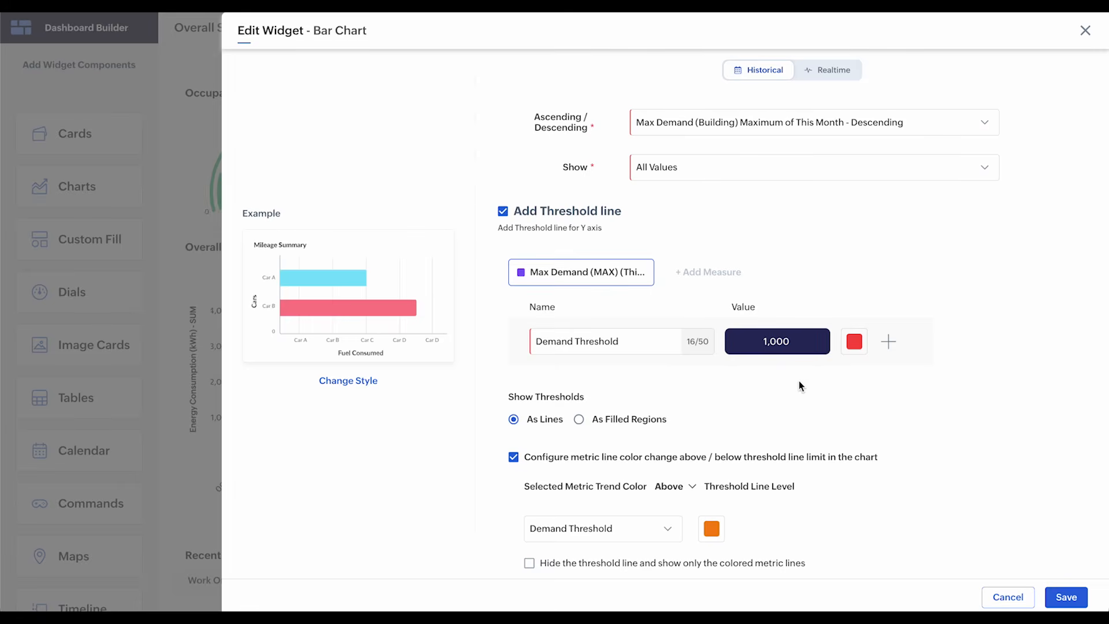
scroll(840, 377, "down", 5)
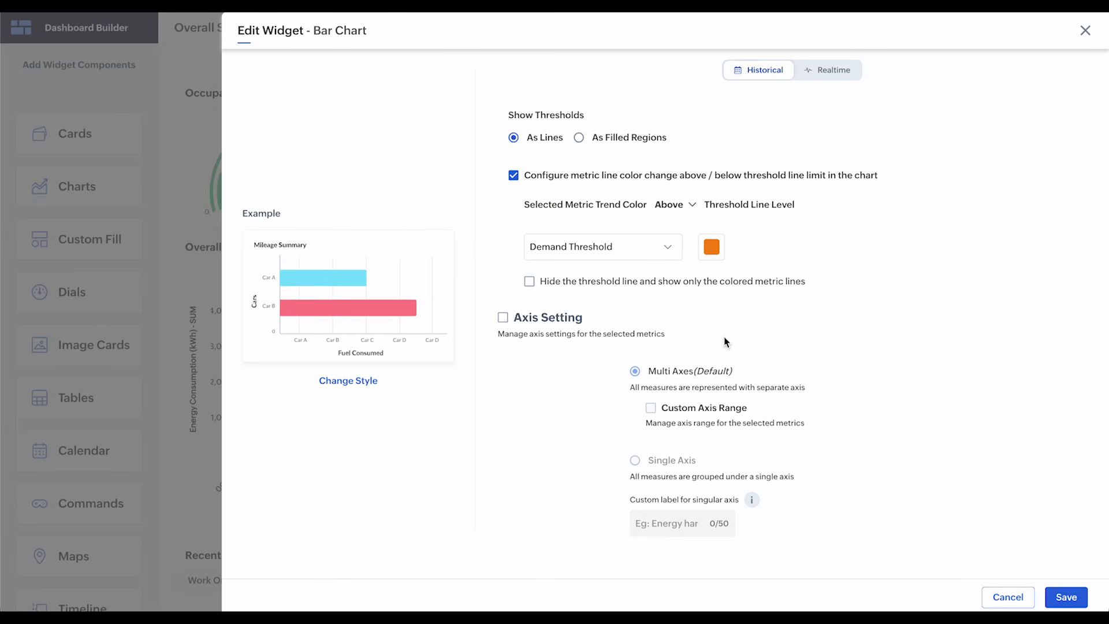
scroll(731, 380, "down", 1)
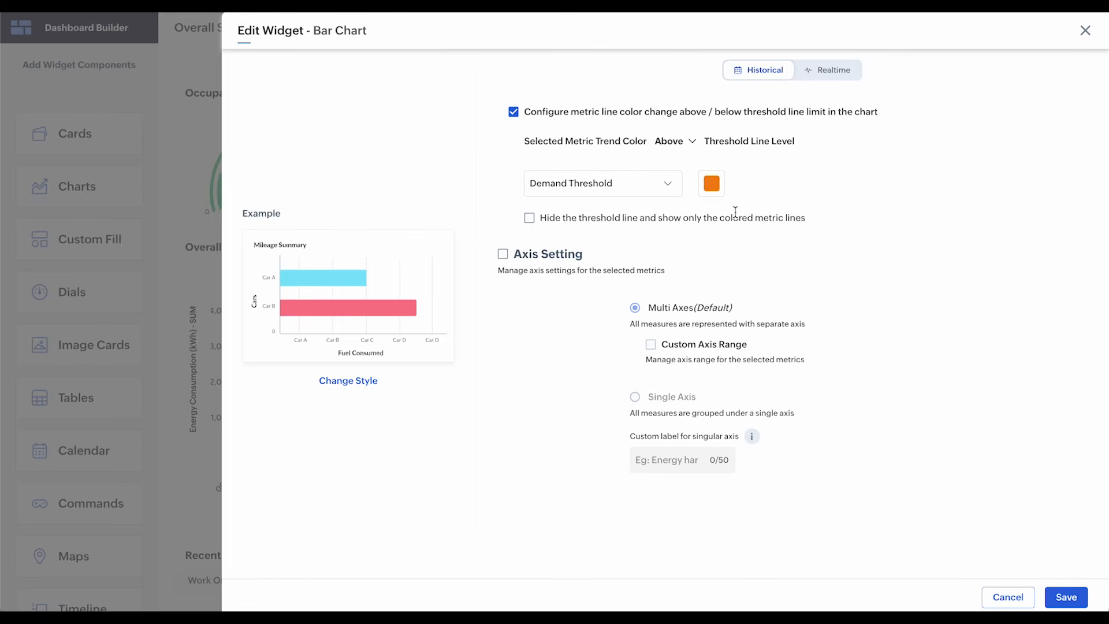
left_click(1004, 597)
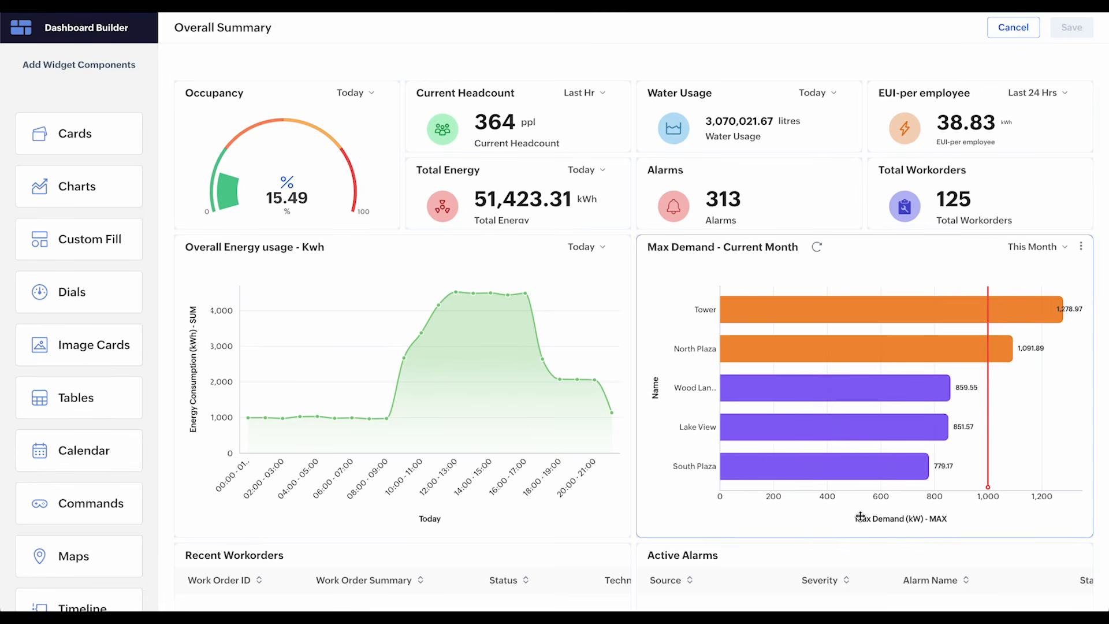
- Open the Overall Energy usage - Kwh area chart for editing, examine its measure, time grouping and threshold settings, and leave without saving
mouse_move(891, 354)
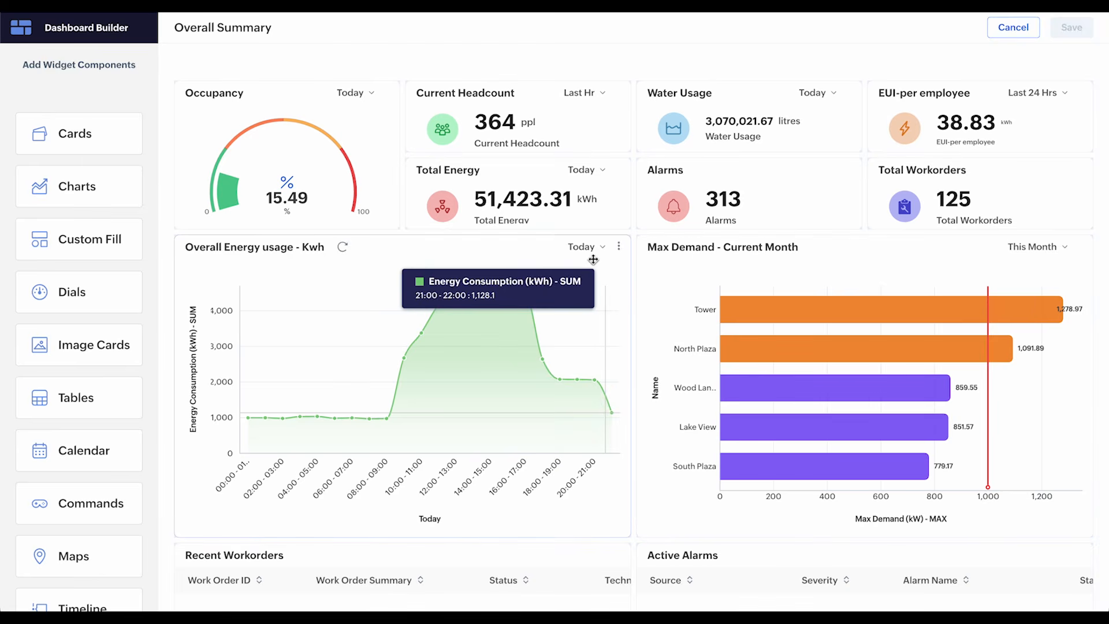
left_click(617, 248)
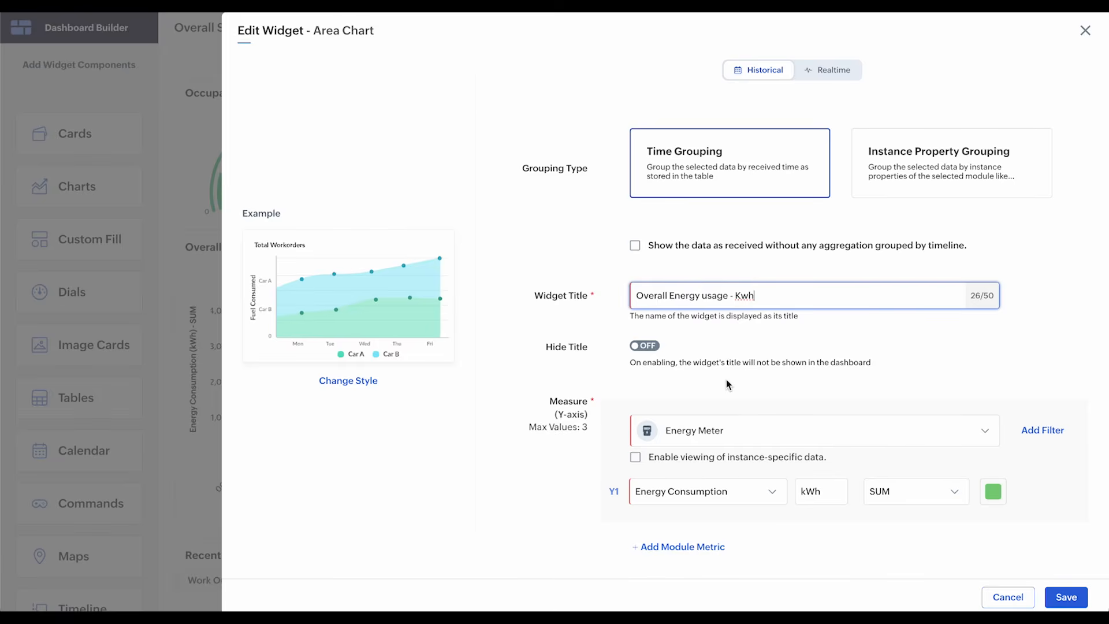
scroll(747, 365, "down", 1)
scroll(746, 365, "down", 6)
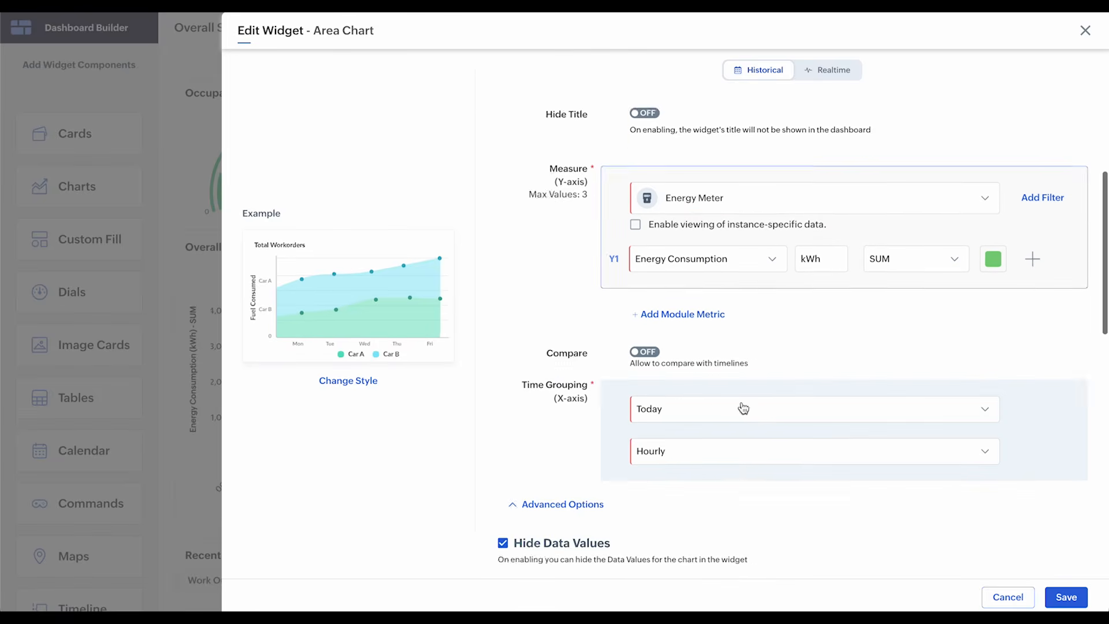
scroll(739, 408, "up", 3)
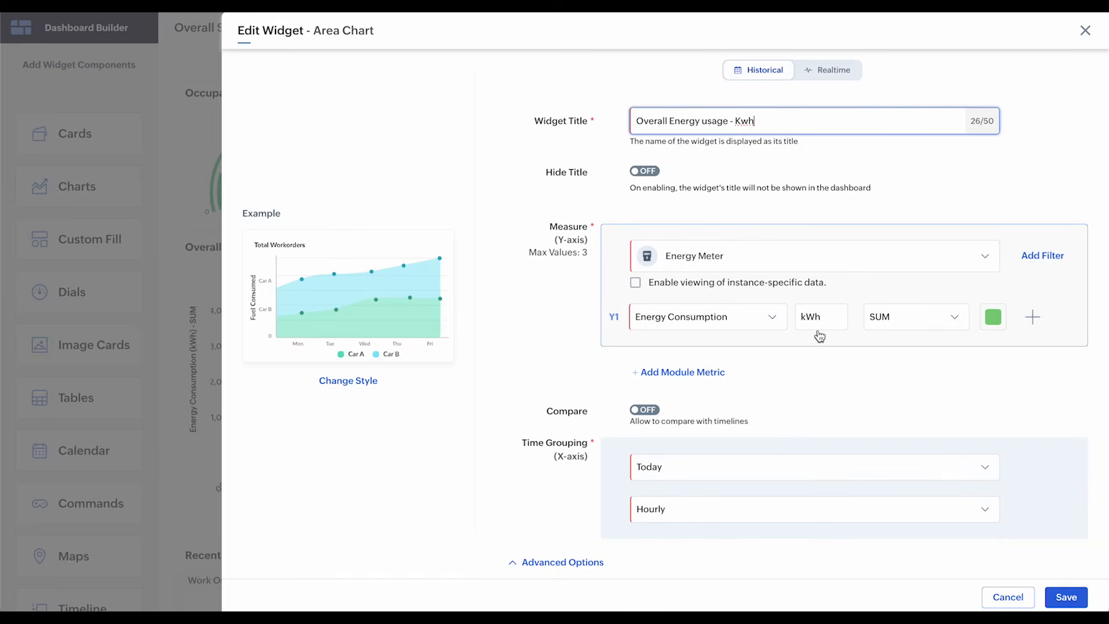
scroll(913, 362, "down", 10)
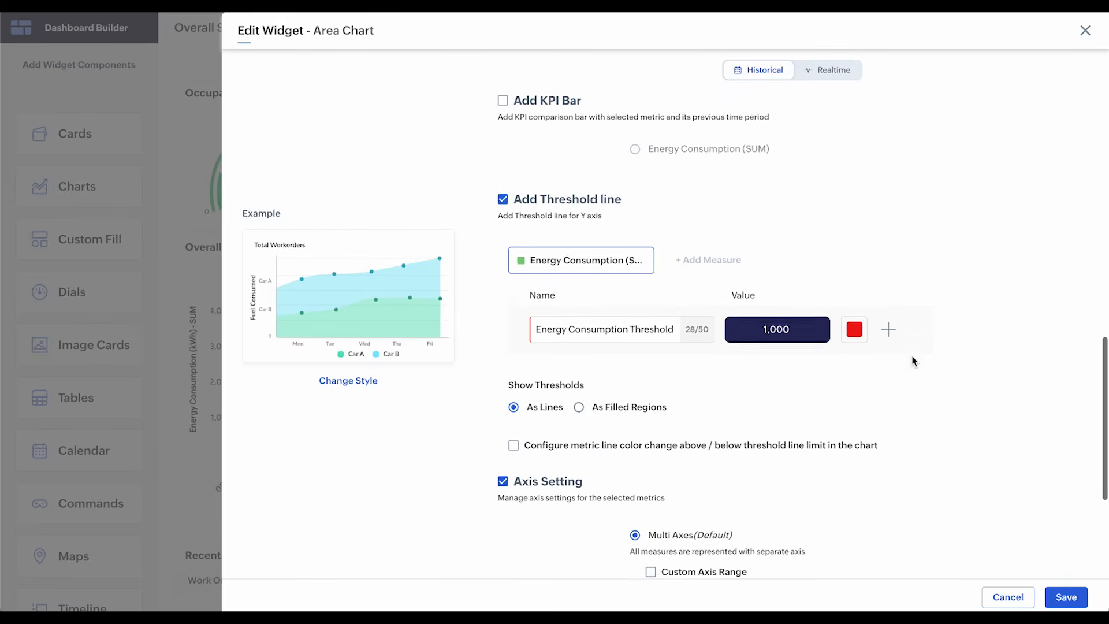
scroll(776, 289, "down", 3)
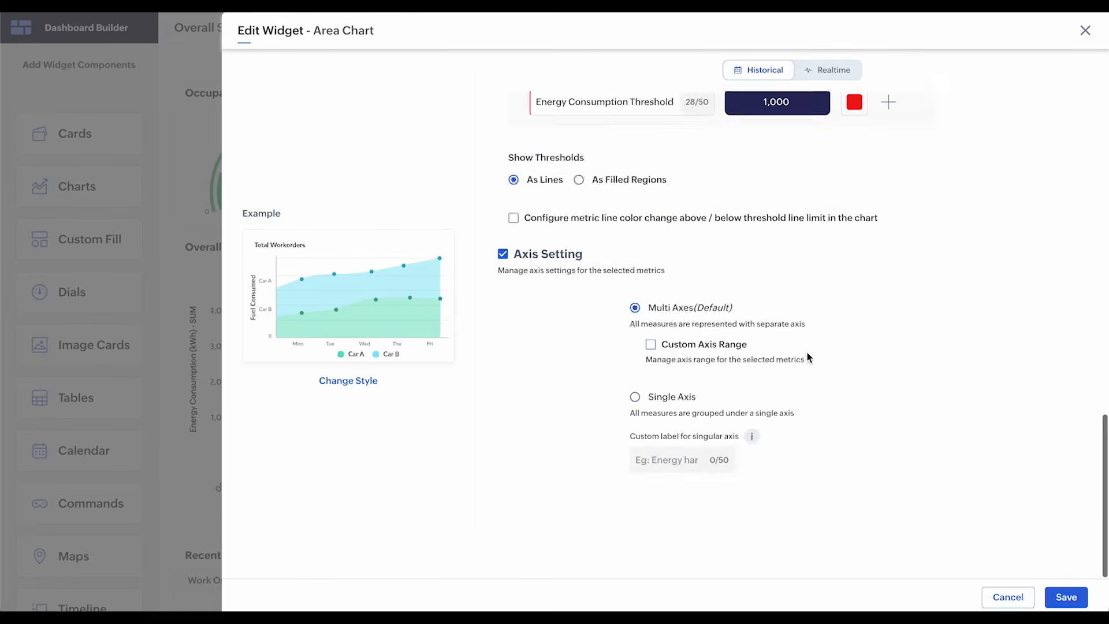
left_click(999, 596)
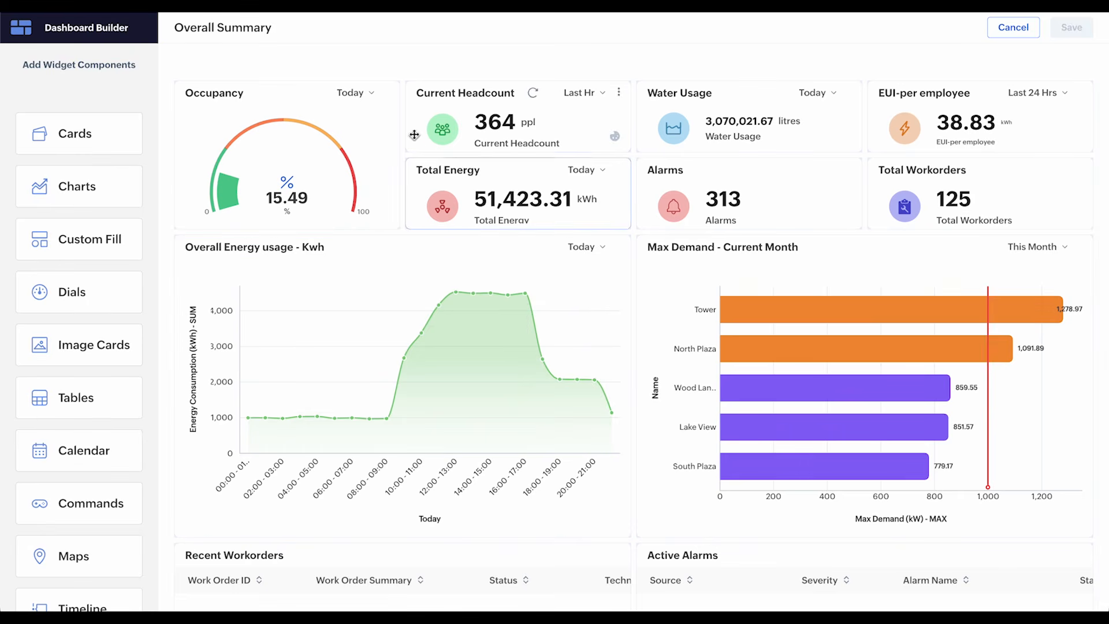
- Open the Occupancy threshold dial for editing, examine its dial value and range settings, and leave without saving
left_click(387, 94)
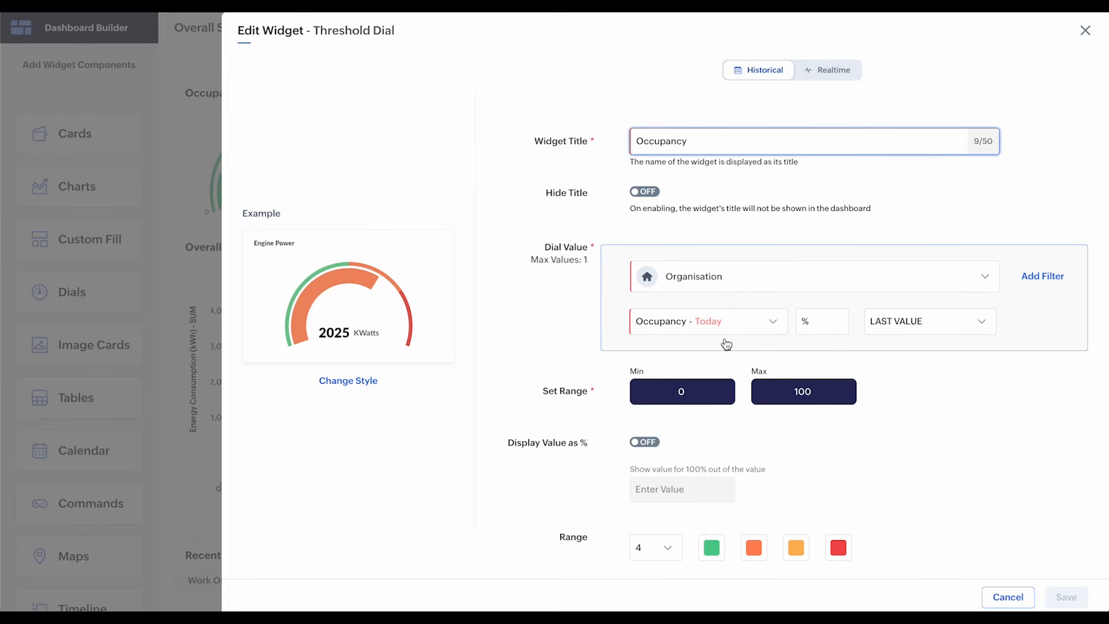
scroll(724, 341, "down", 3)
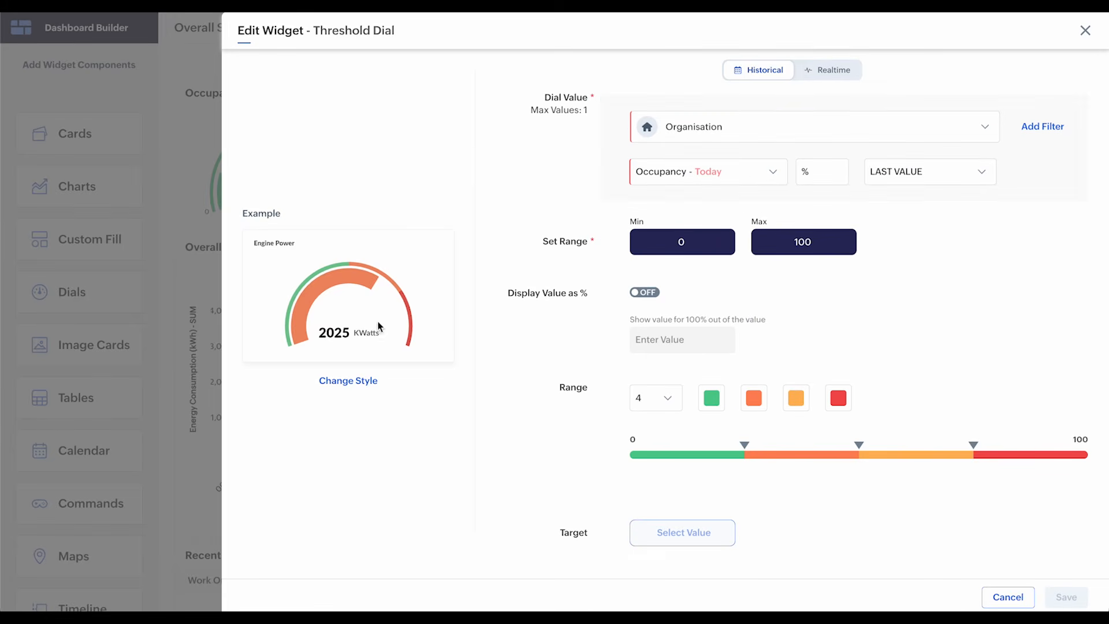
scroll(664, 439, "down", 1)
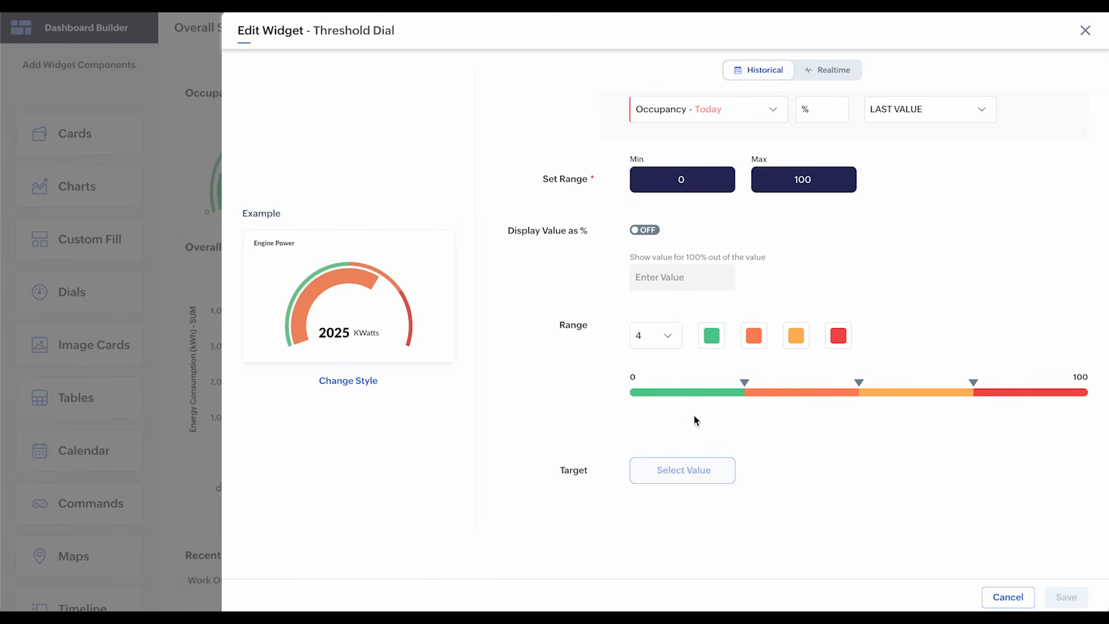
left_click(999, 598)
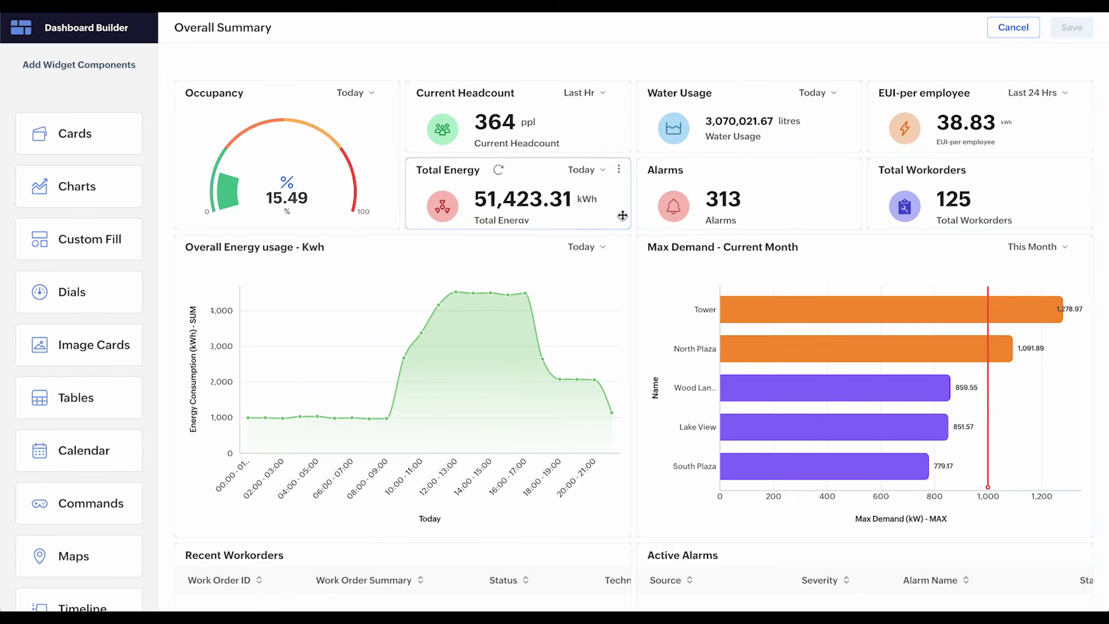
- Open the Last Month - Energy consumption calendar widget for editing, examine its measure, duration and color rule settings, and leave without saving
scroll(678, 247, "down", 5)
scroll(613, 295, "down", 8)
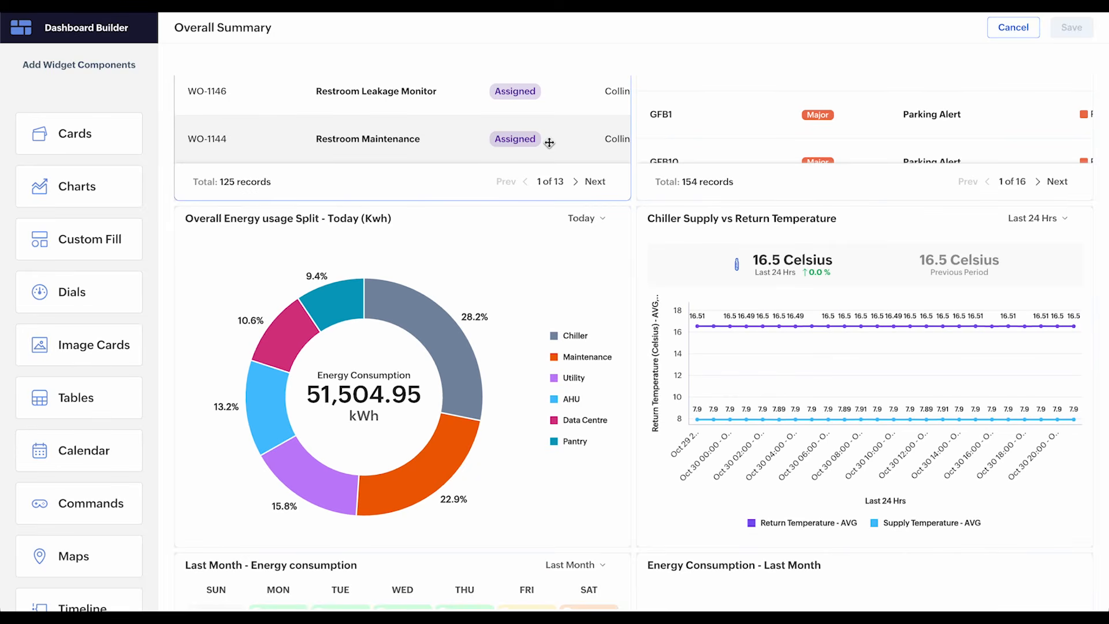
scroll(549, 143, "down", 3)
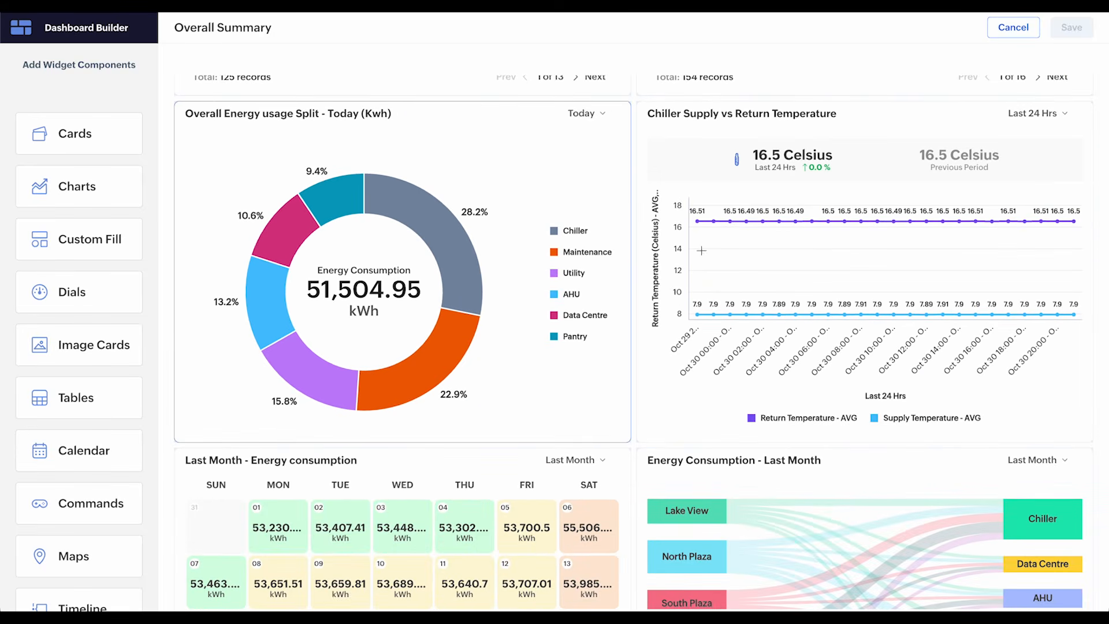
scroll(701, 250, "down", 8)
mouse_move(618, 227)
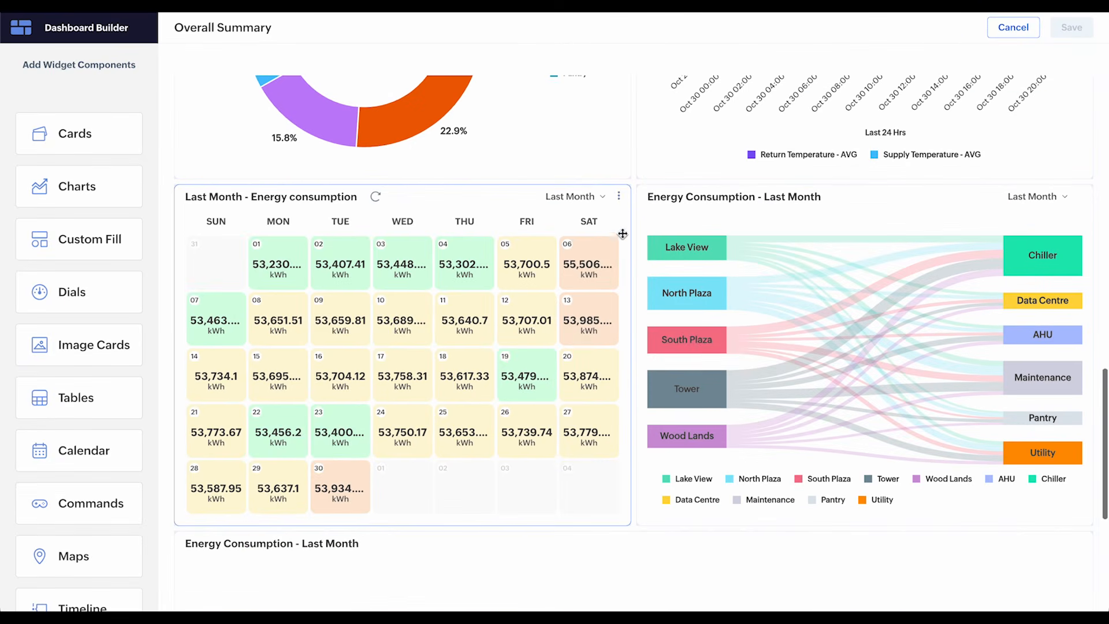
left_click(618, 197)
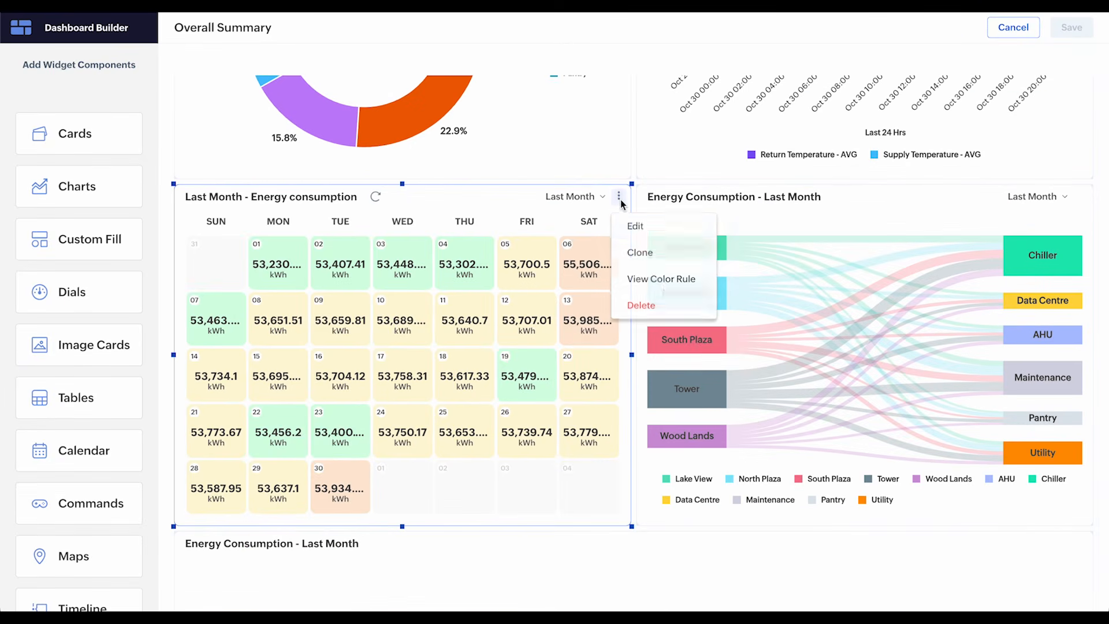
left_click(663, 237)
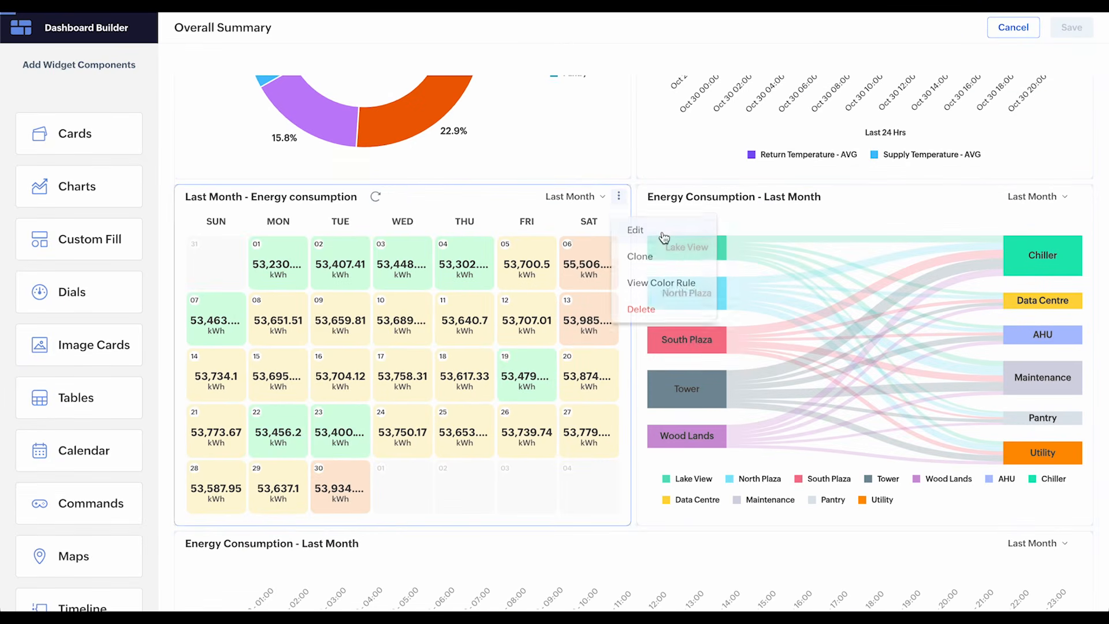
scroll(673, 462, "down", 2)
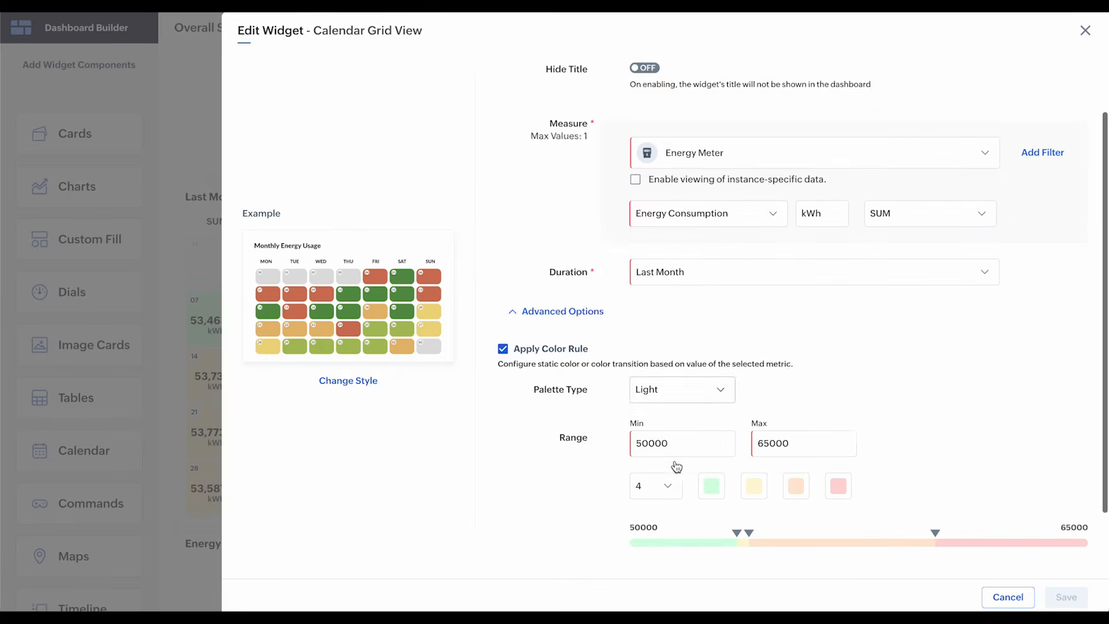
scroll(674, 462, "up", 1)
left_click(1008, 596)
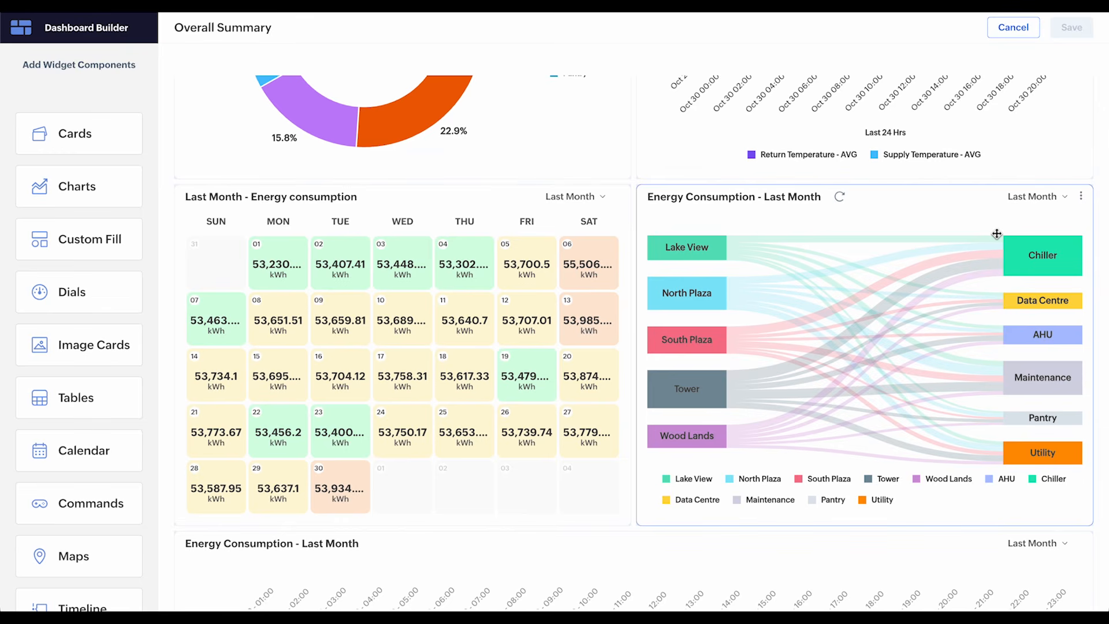
- Narrow the Energy Consumption - Last Month heatmap's displayed range to an upper limit of about 4,621, with the lower limit raised into the orange band
scroll(935, 307, "down", 4)
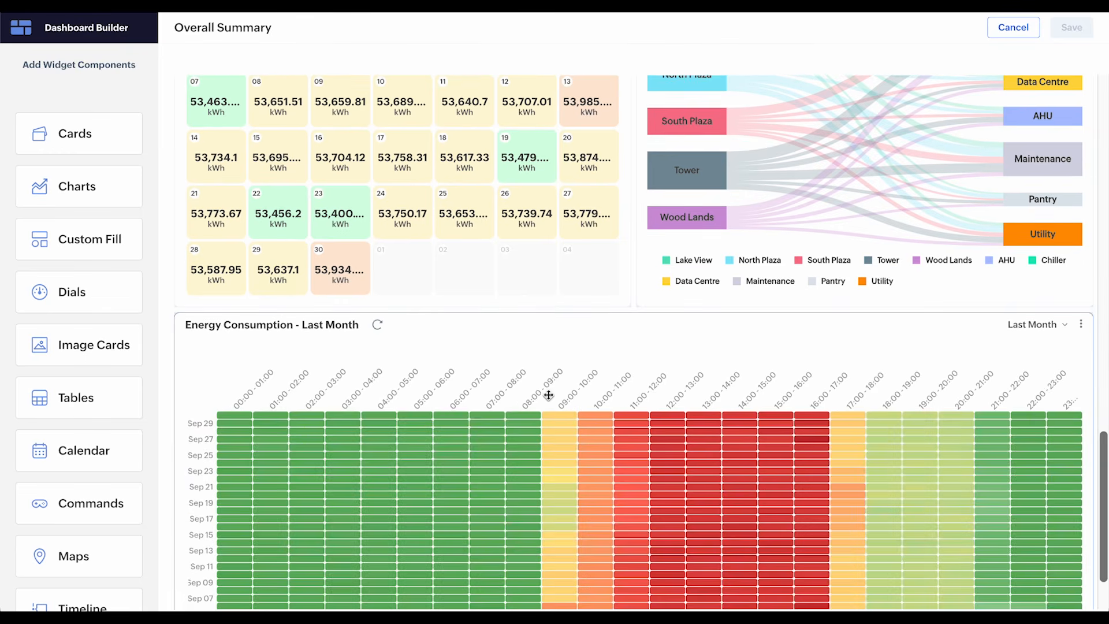
scroll(518, 419, "down", 2)
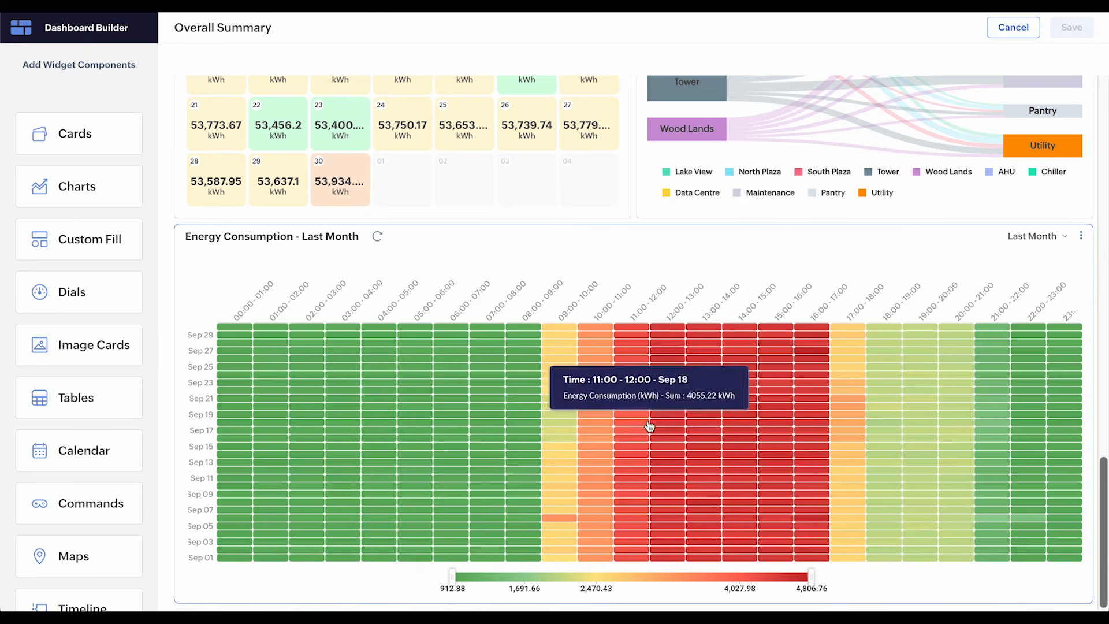
left_click_drag(452, 576, 588, 582)
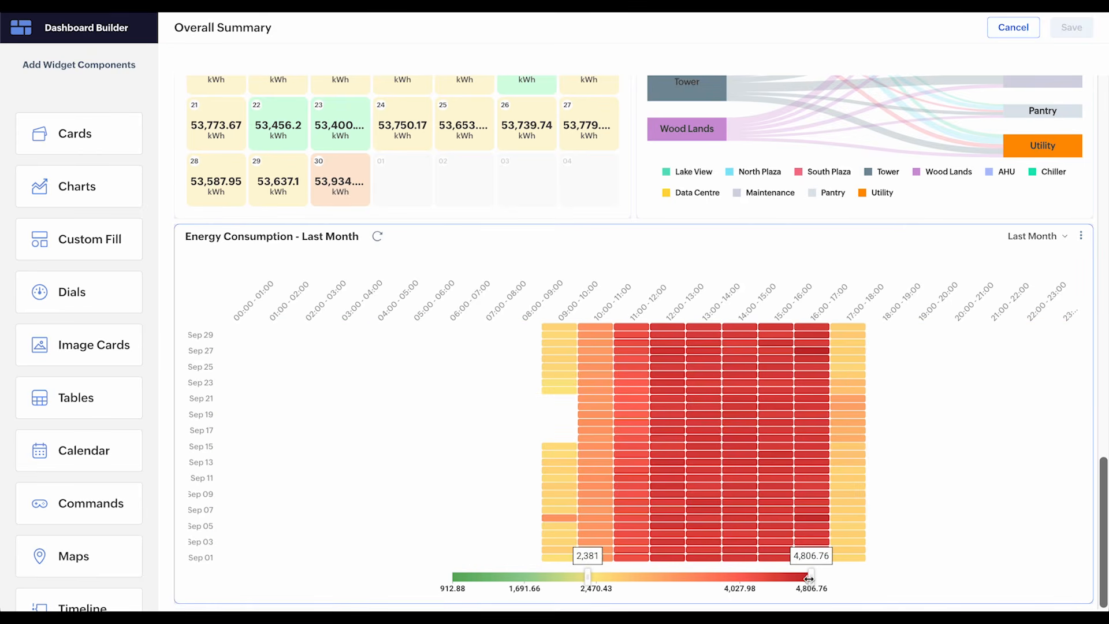
mouse_move(811, 577)
left_mouse_down()
mouse_move(669, 585)
mouse_move(795, 575)
left_mouse_up()
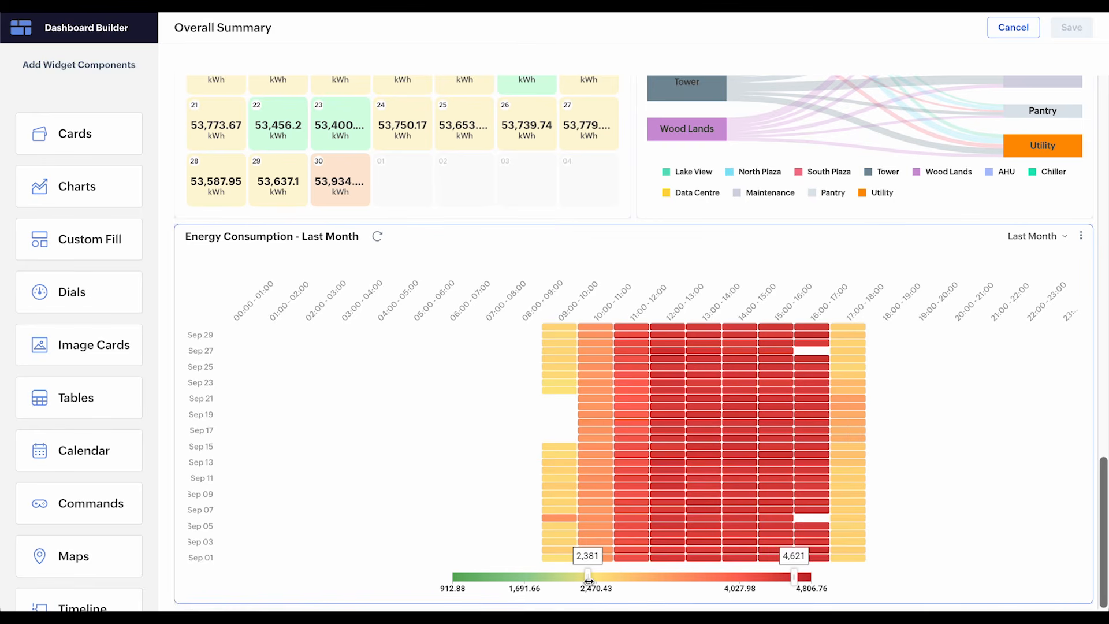
left_click_drag(587, 578, 649, 581)
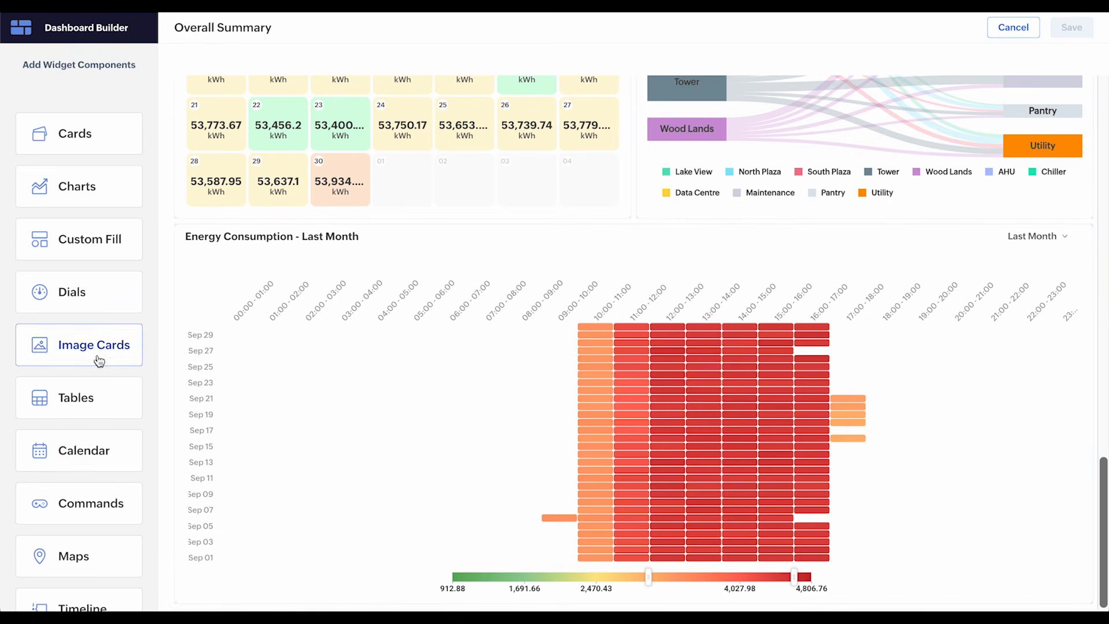
- Look through the remaining widget component types available in the dashboard builder
scroll(95, 363, "down", 2)
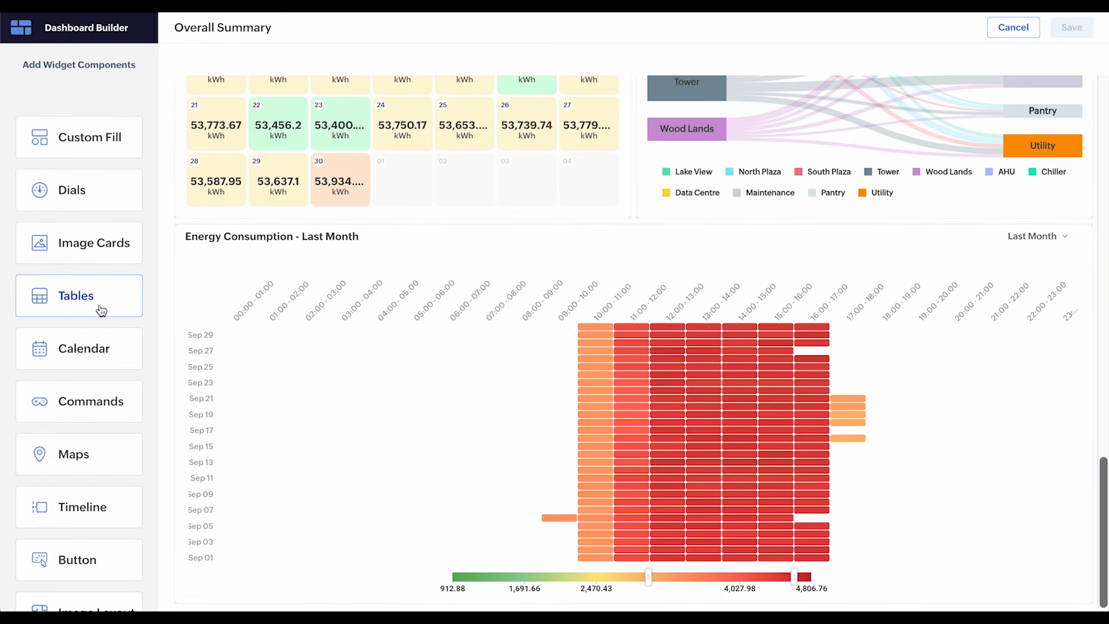
scroll(102, 381, "down", 2)
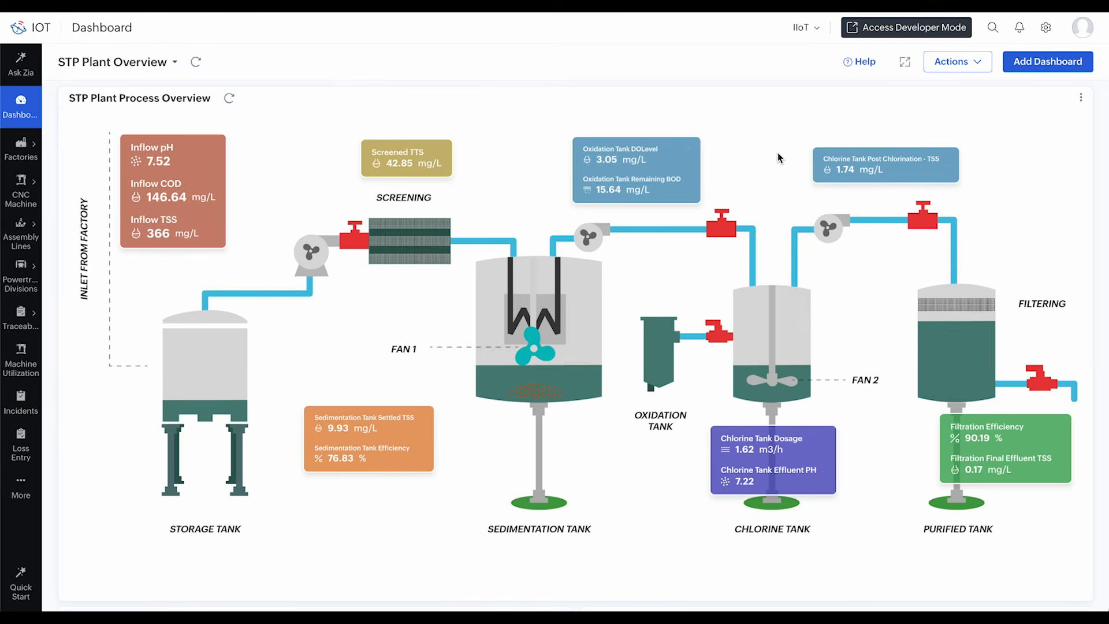
- Open the STP Plant Process Overview image layout for editing and examine its value type, plant measures and color rules
left_click(1080, 99)
left_click(1055, 129)
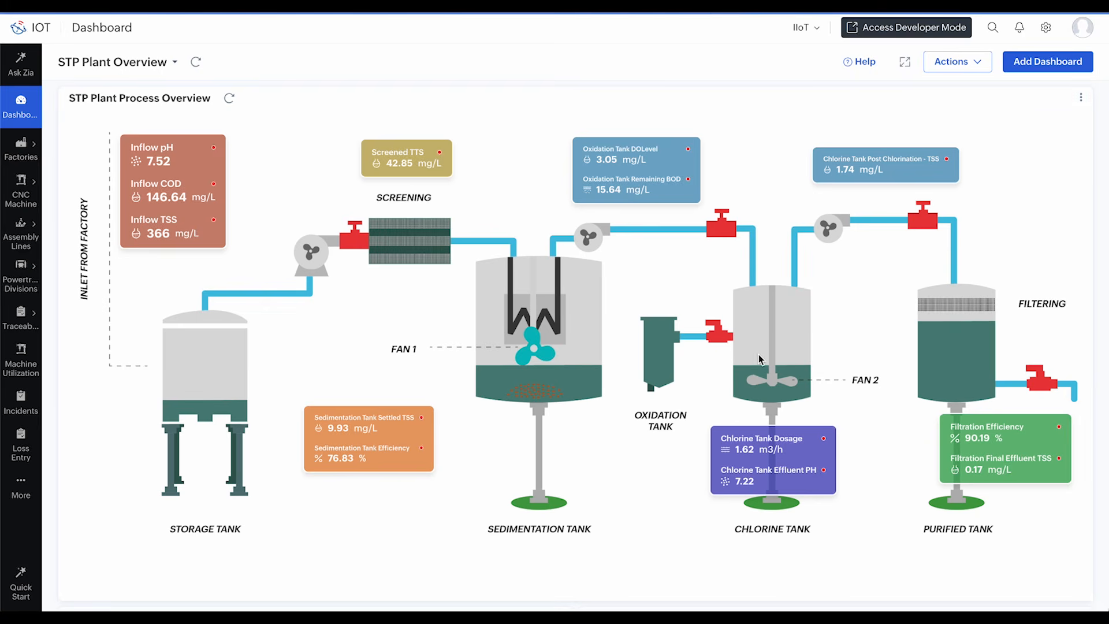
scroll(761, 409, "down", 3)
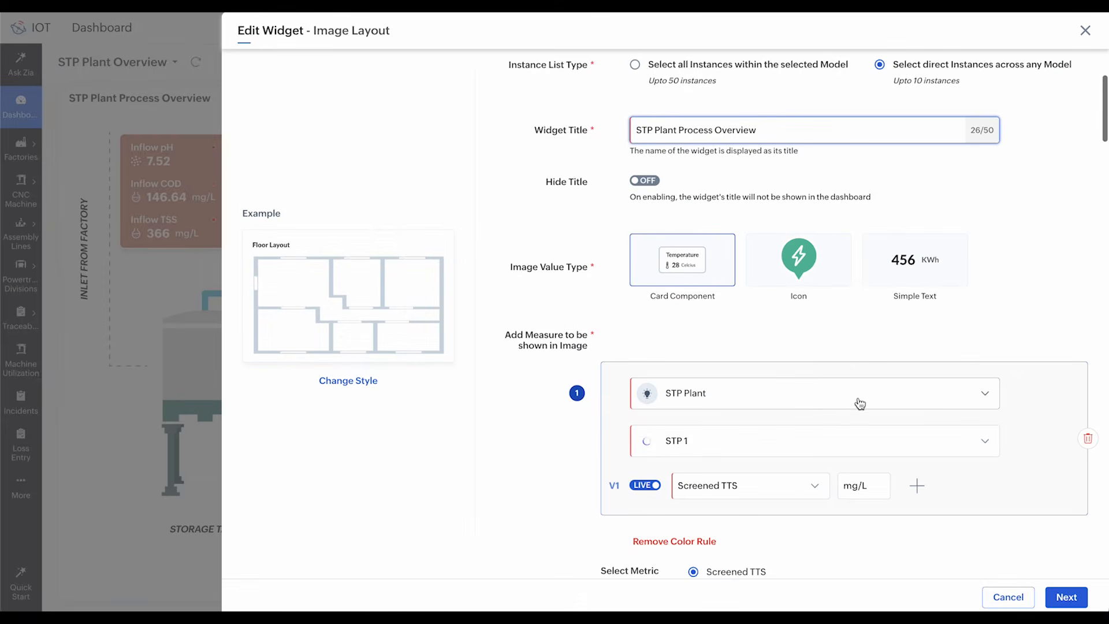
scroll(911, 458, "down", 3)
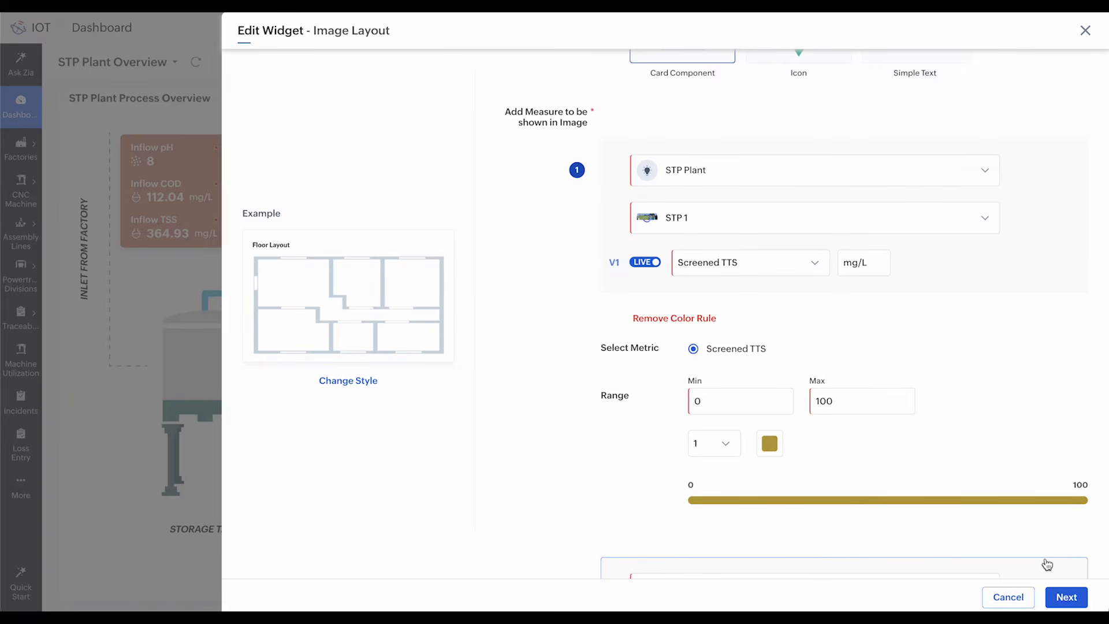
scroll(904, 453, "down", 3)
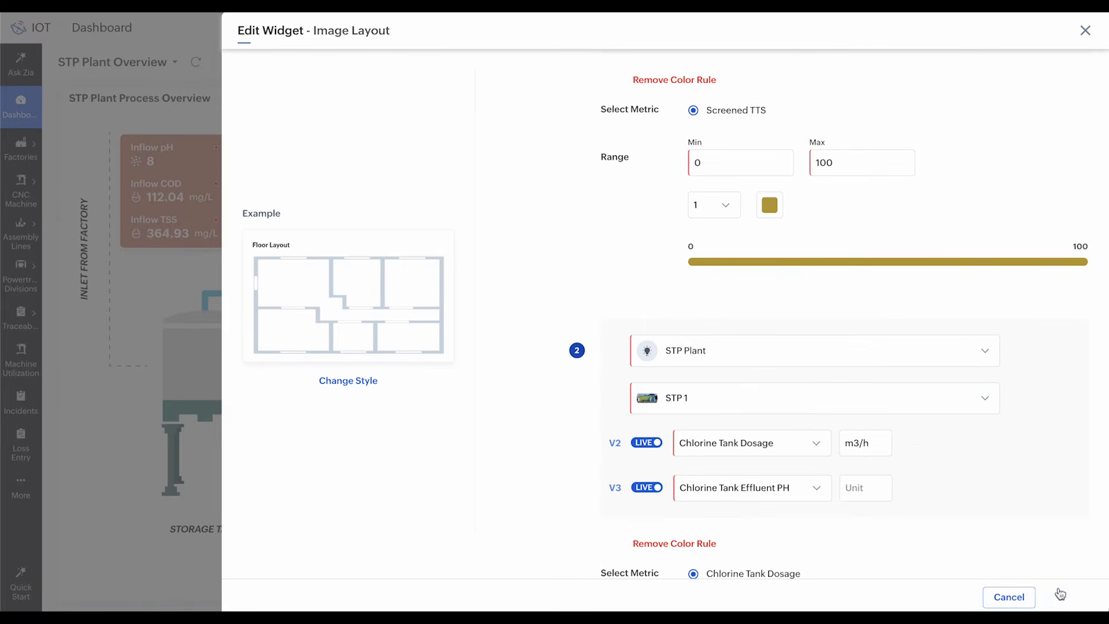
- Try repositioning the Inflow pH, COD and TSS card on the plant image in the layout builder, and leave the widget editor without saving
left_click(1060, 594)
left_click_drag(103, 144, 153, 170)
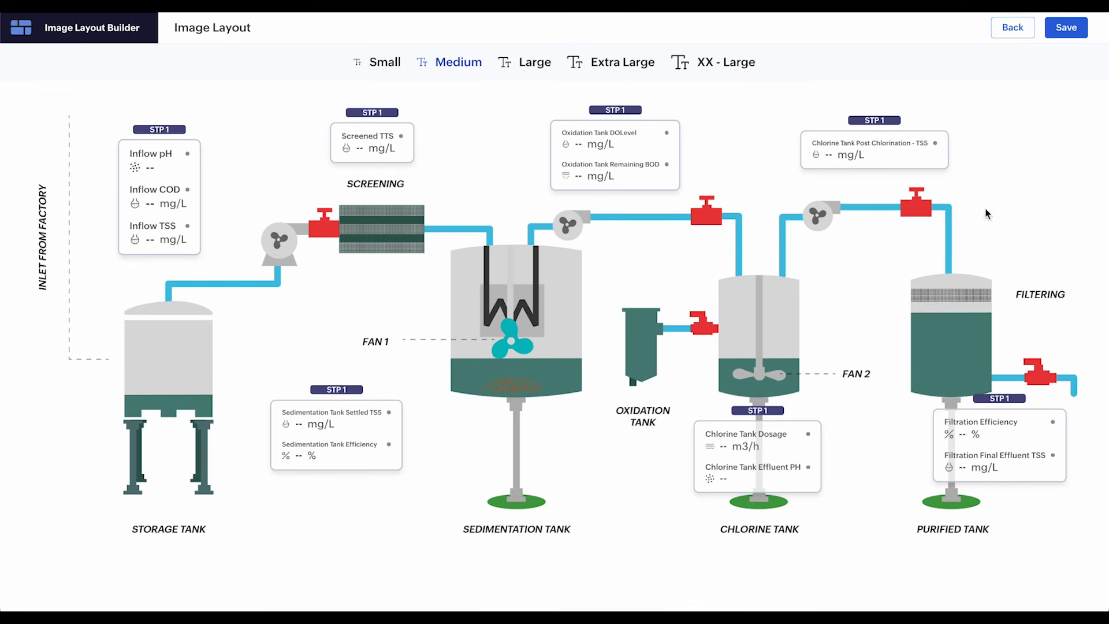
left_click(1022, 34)
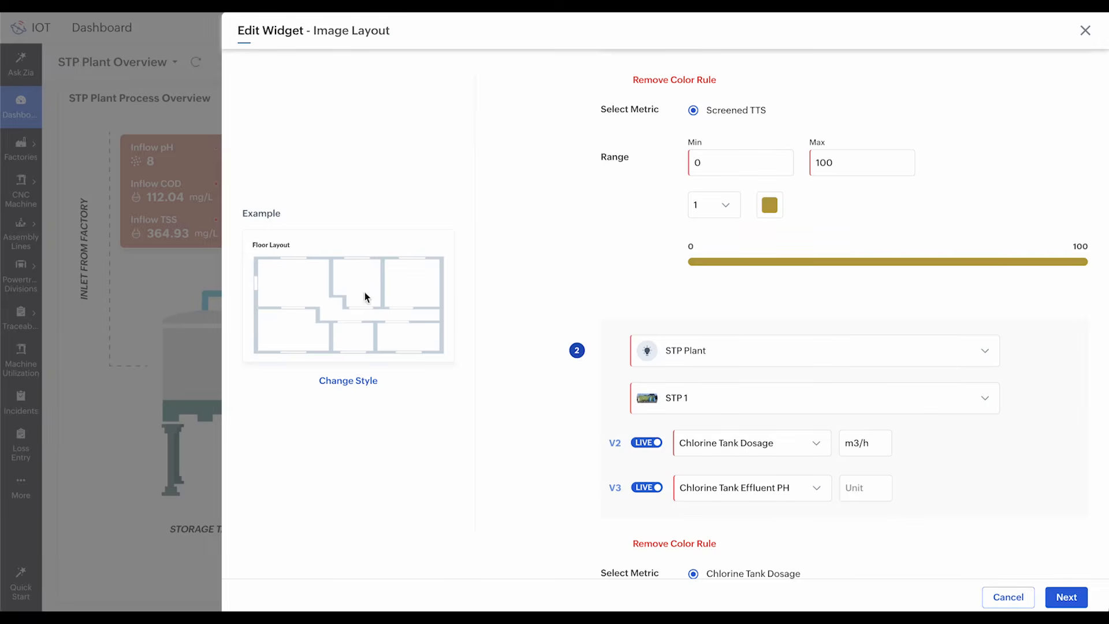
left_click(997, 601)
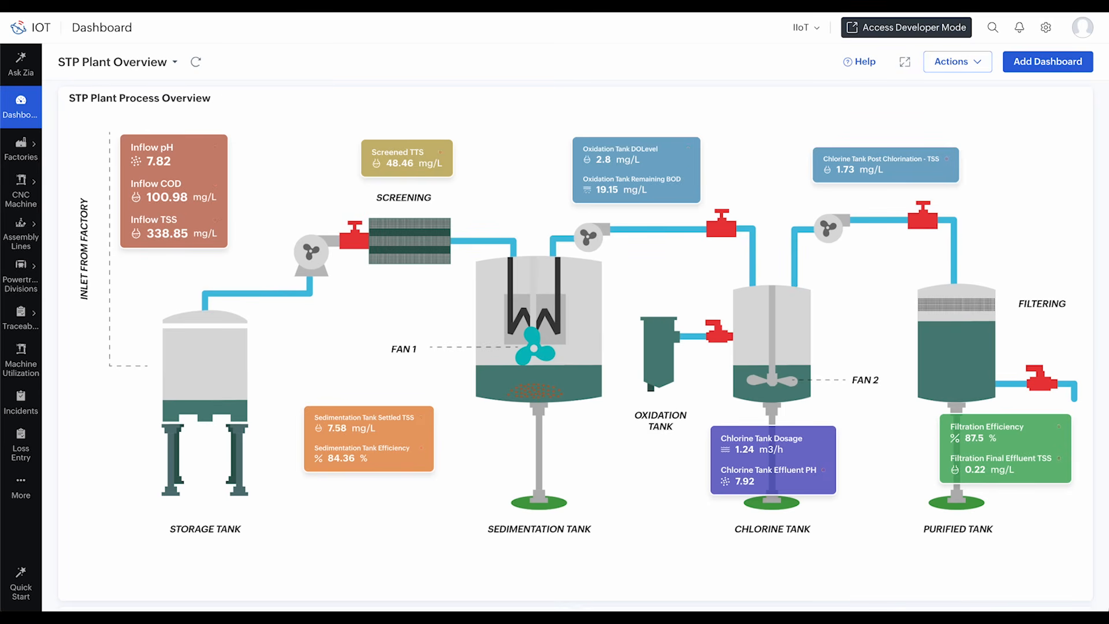
- Switch to the Zoho Show presentation and play it from the Model Aggregation Dashboard slide through to the Type and Grouping Type slide
key("ctrl+Up")
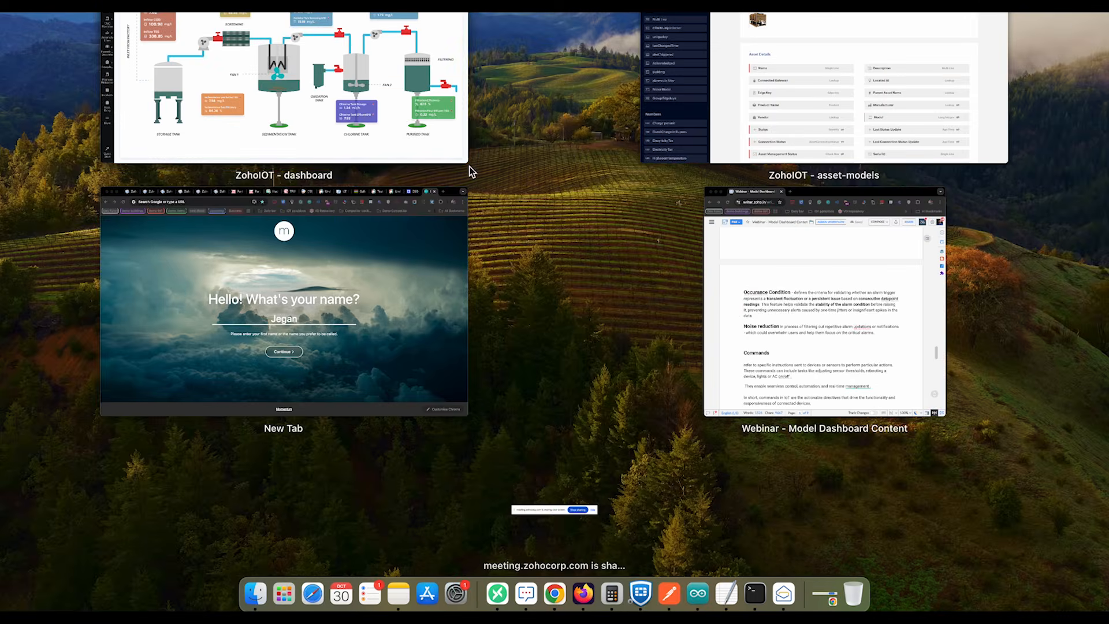
left_click(403, 118)
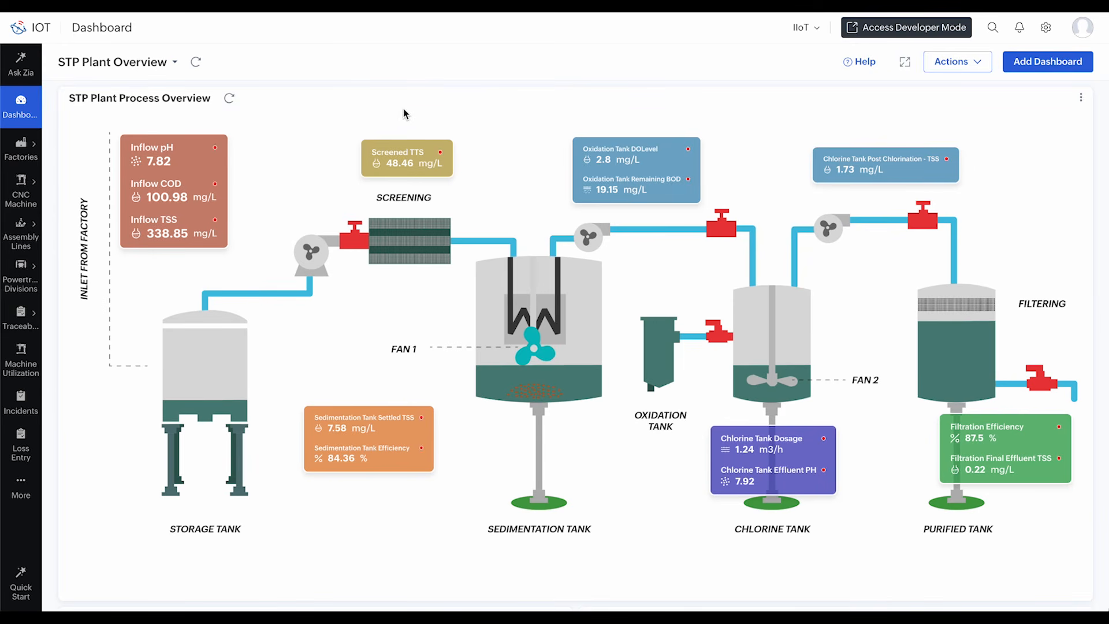
key("ctrl+Up")
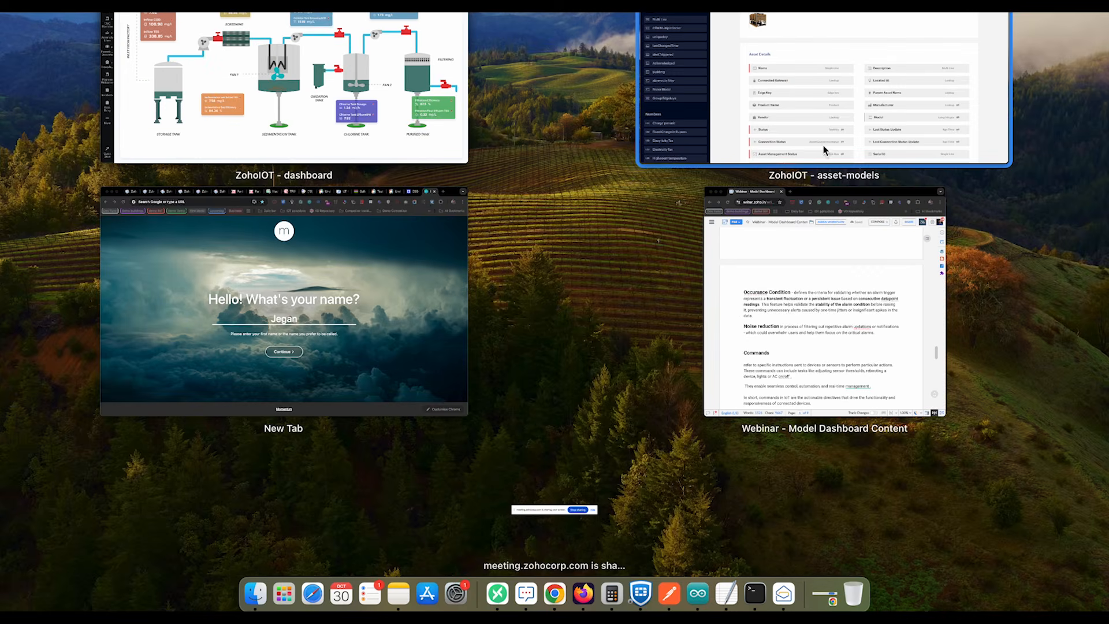
left_click(800, 130)
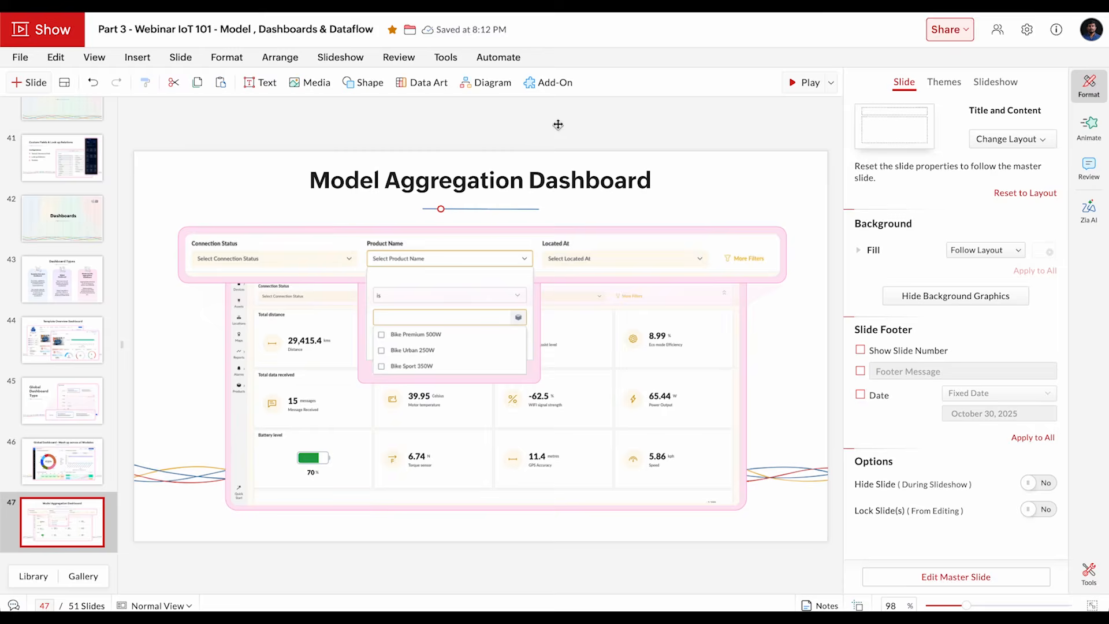
left_click(808, 83)
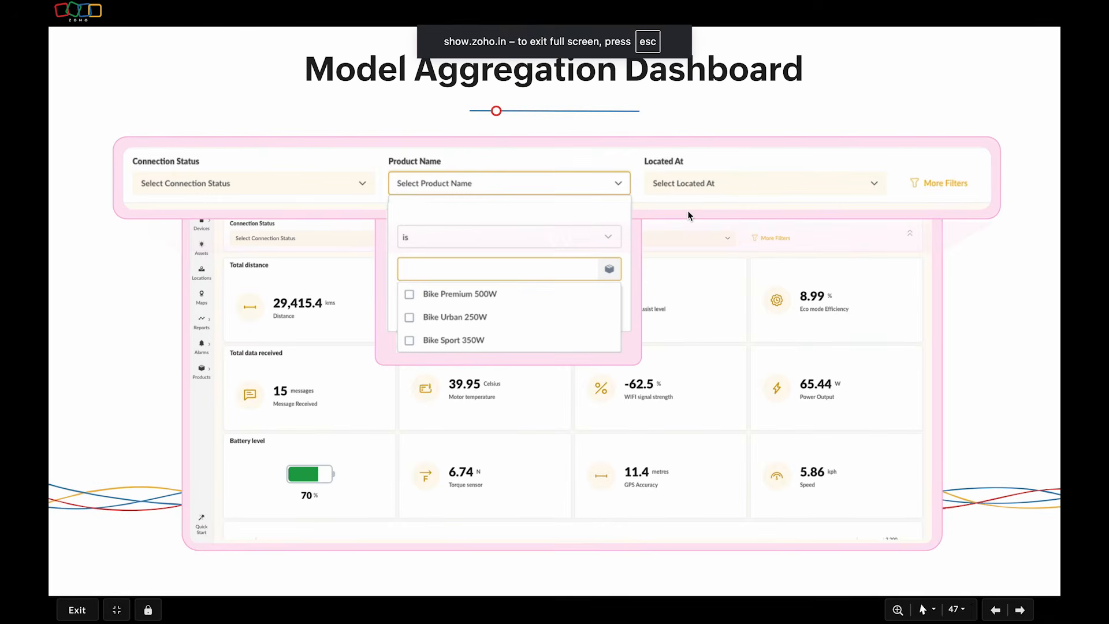
key("Right")
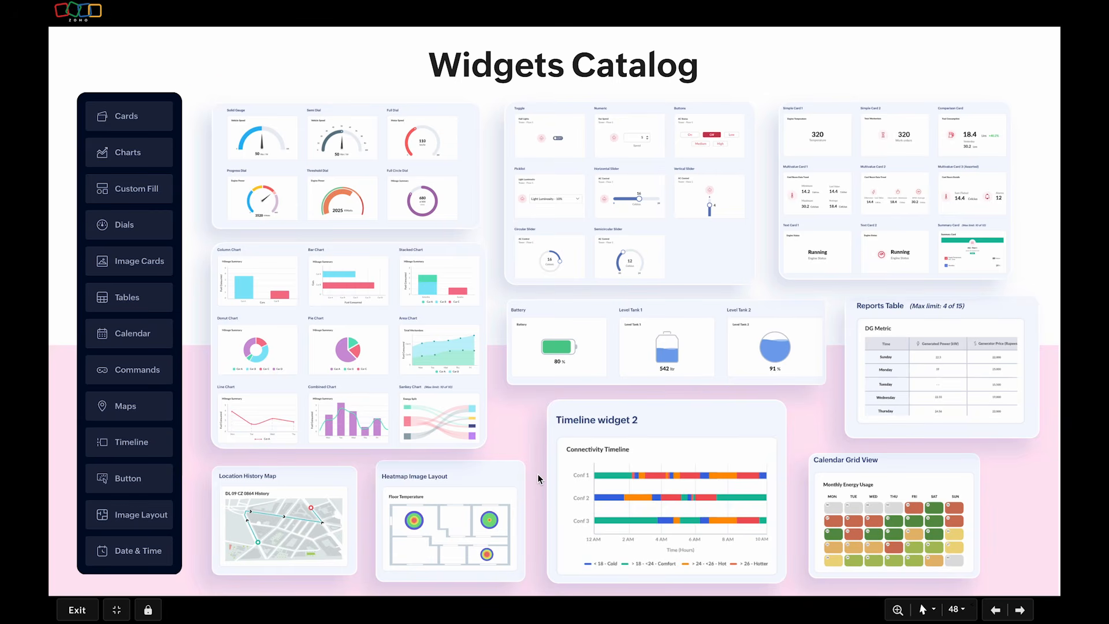
key("Right")
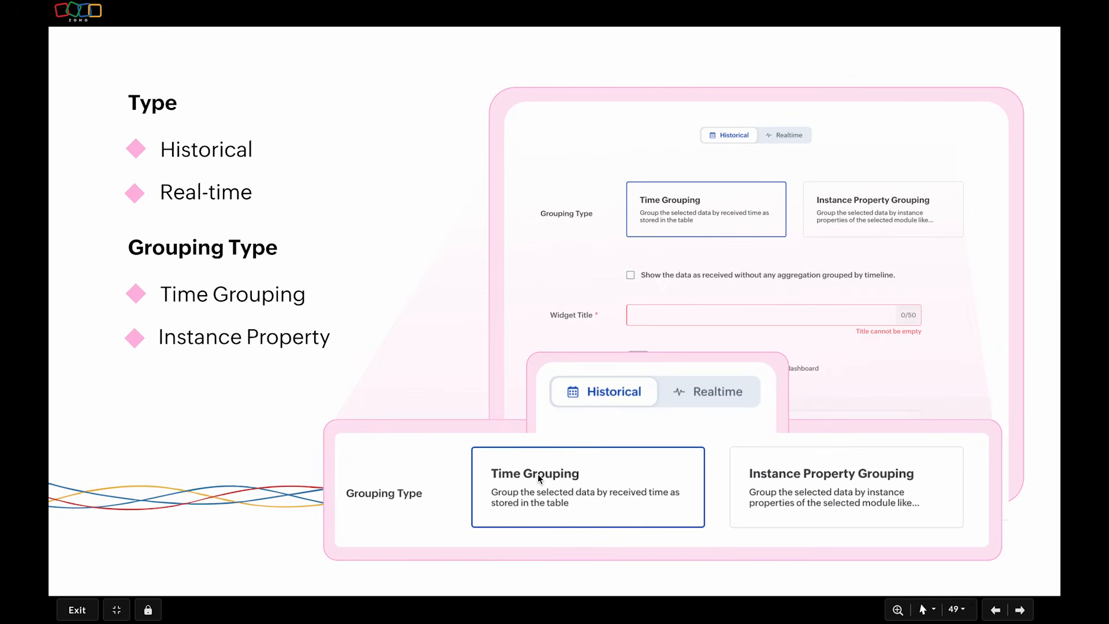